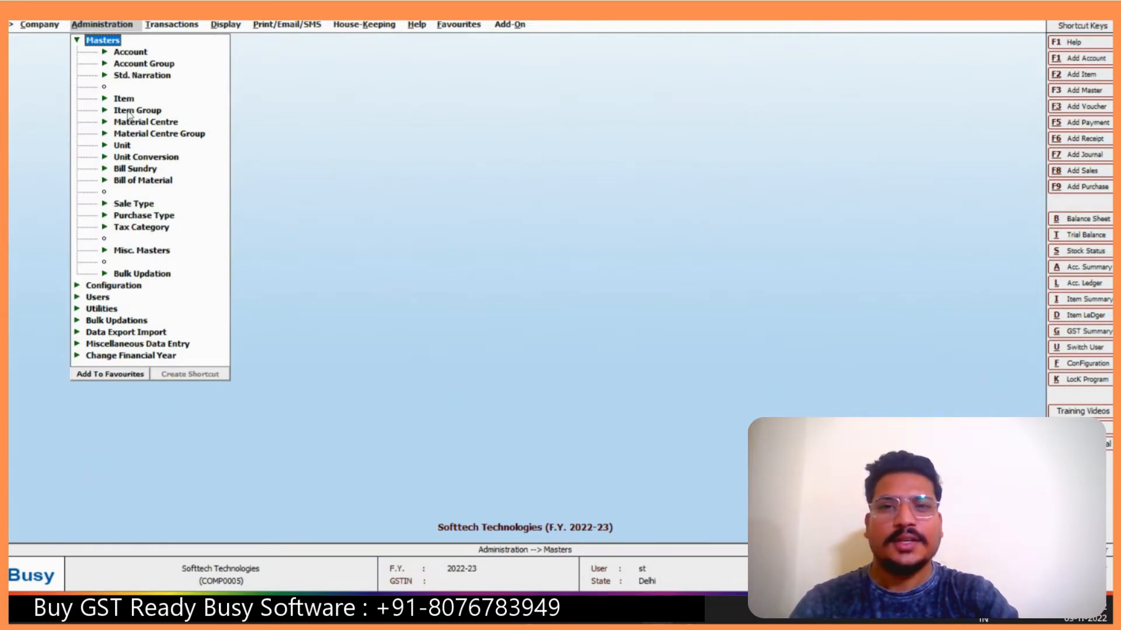
# Step: Start a new item master named Anti Virus, leaving the alias blank and keeping the same print name
pyautogui.press('i')
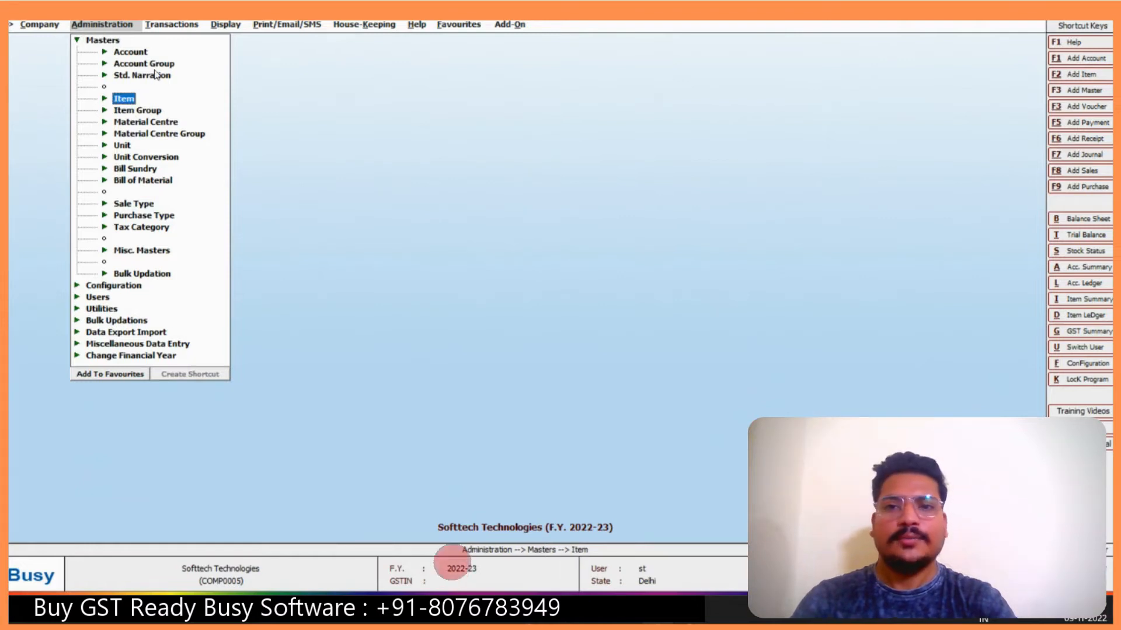
pyautogui.press('Return')
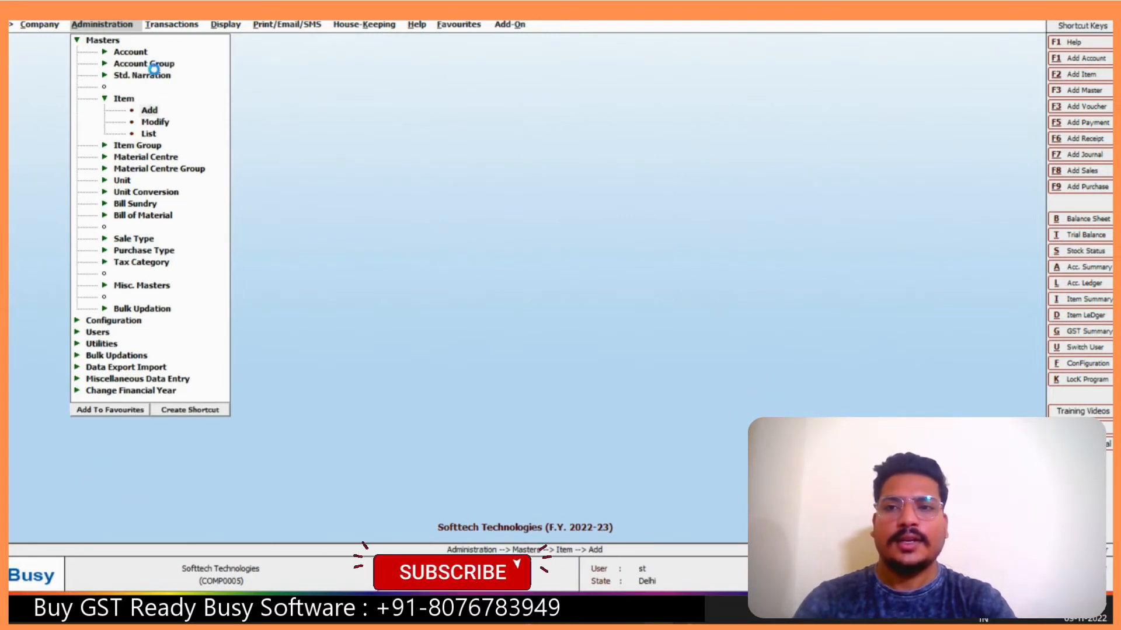
pyautogui.press('Return')
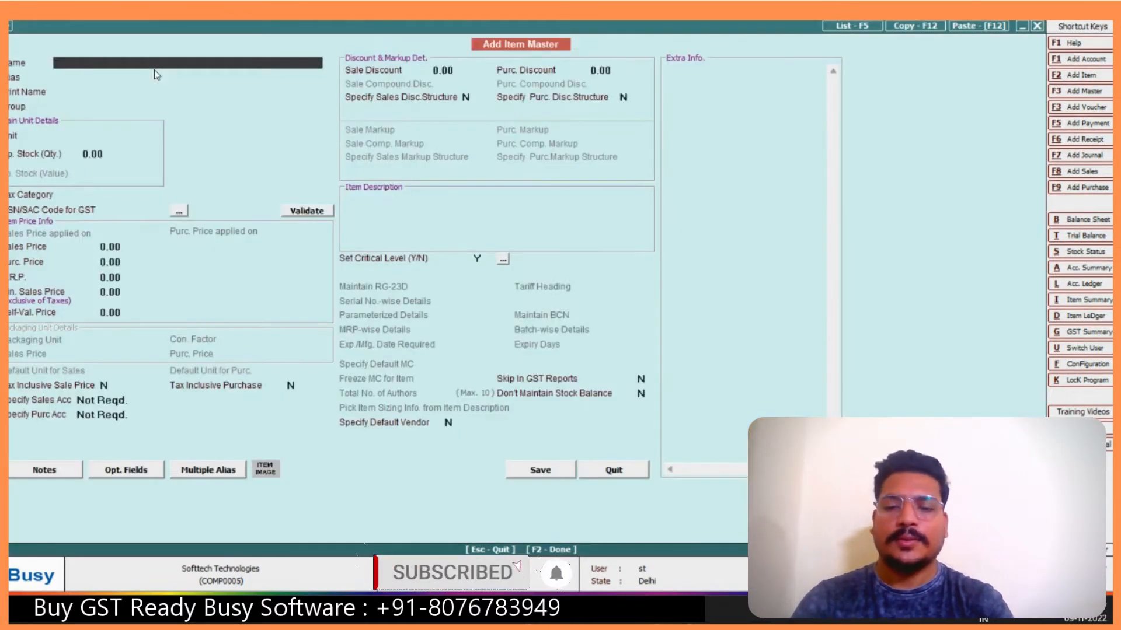
pyautogui.write('ant')
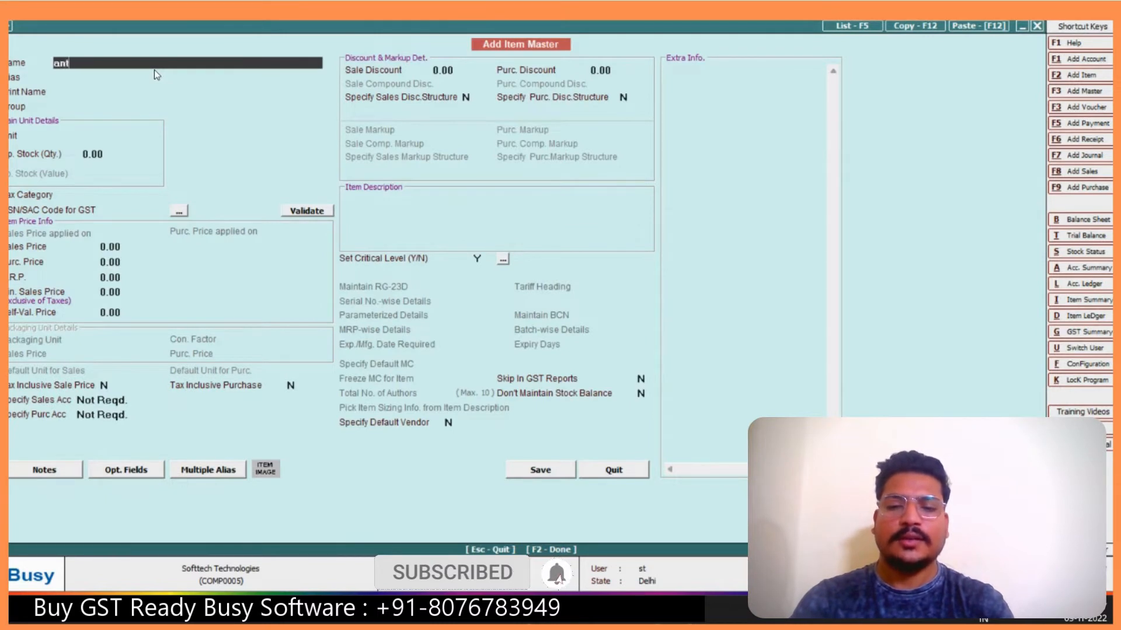
pyautogui.write('i virus')
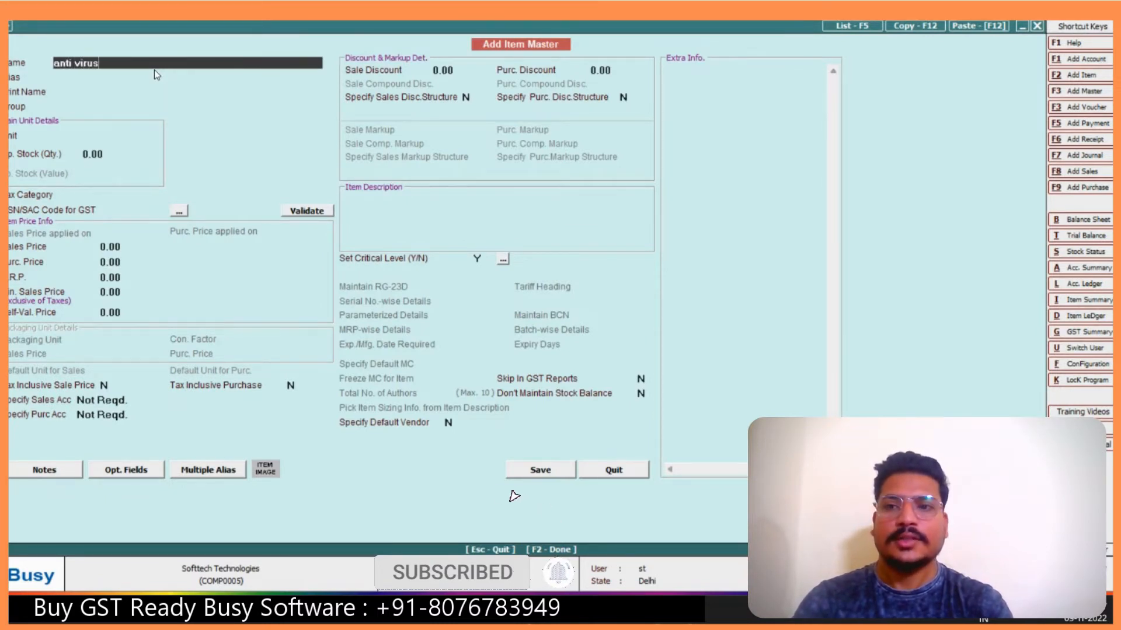
pyautogui.press('Return')
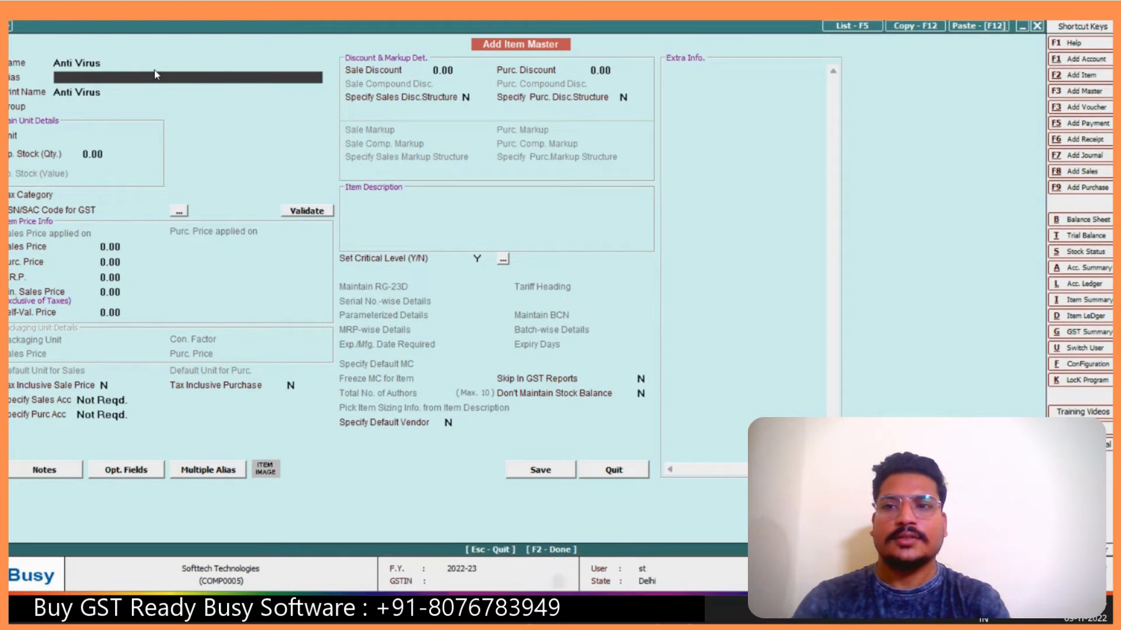
pyautogui.press('Return')
pyautogui.press('Return')
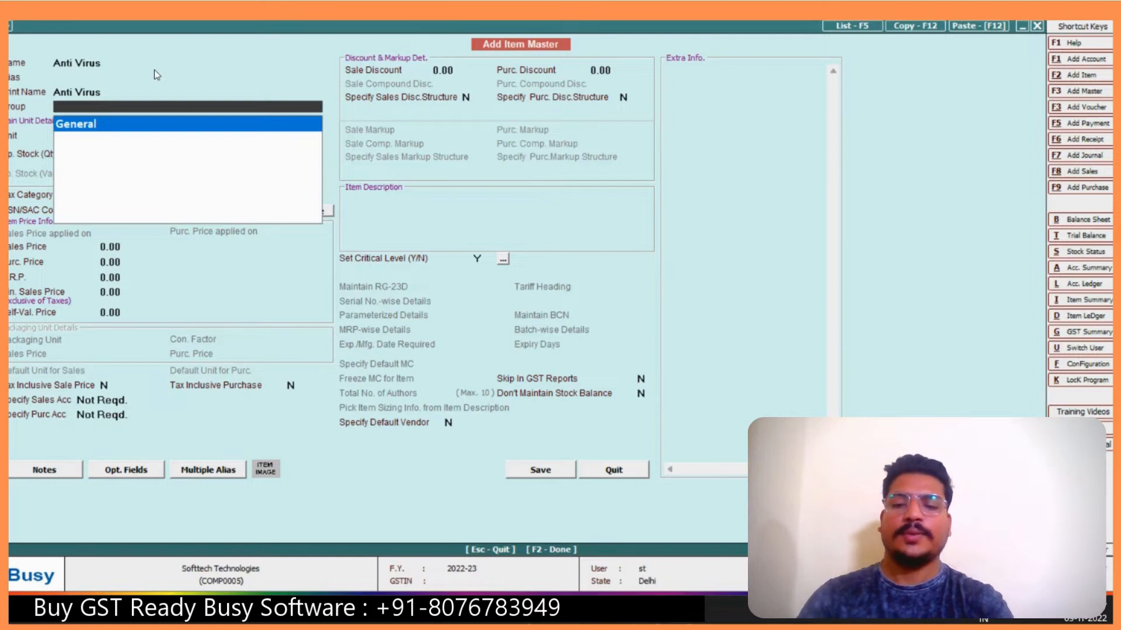
# Step: Create and save an item group named Softwares under General, without HSN code or tax category, for the new item
pyautogui.press('F3')
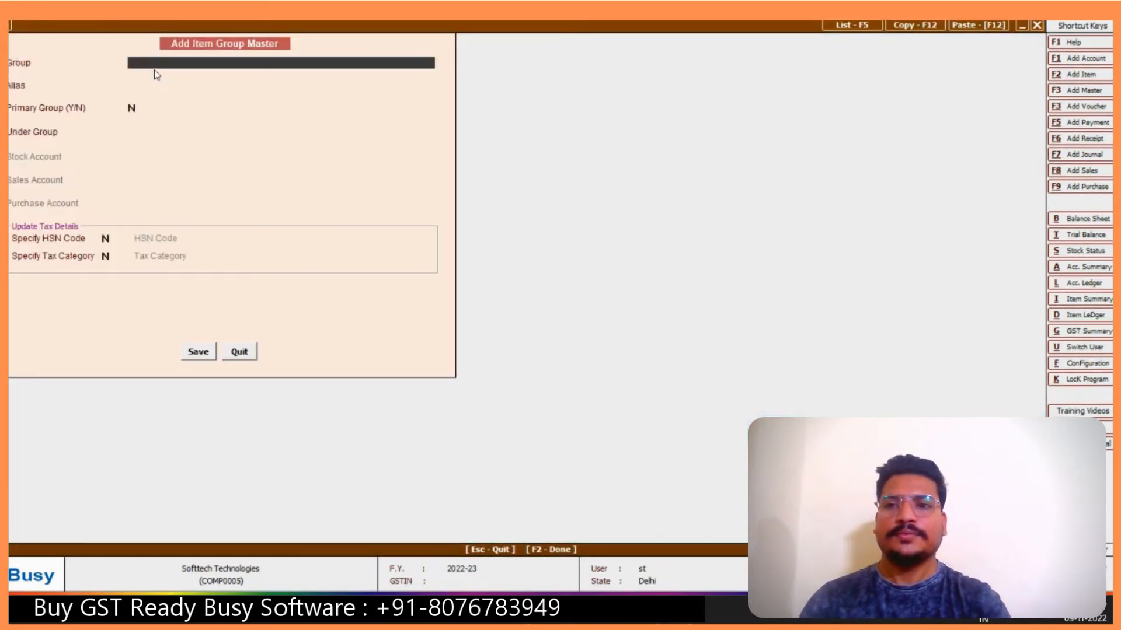
pyautogui.write('softwares')
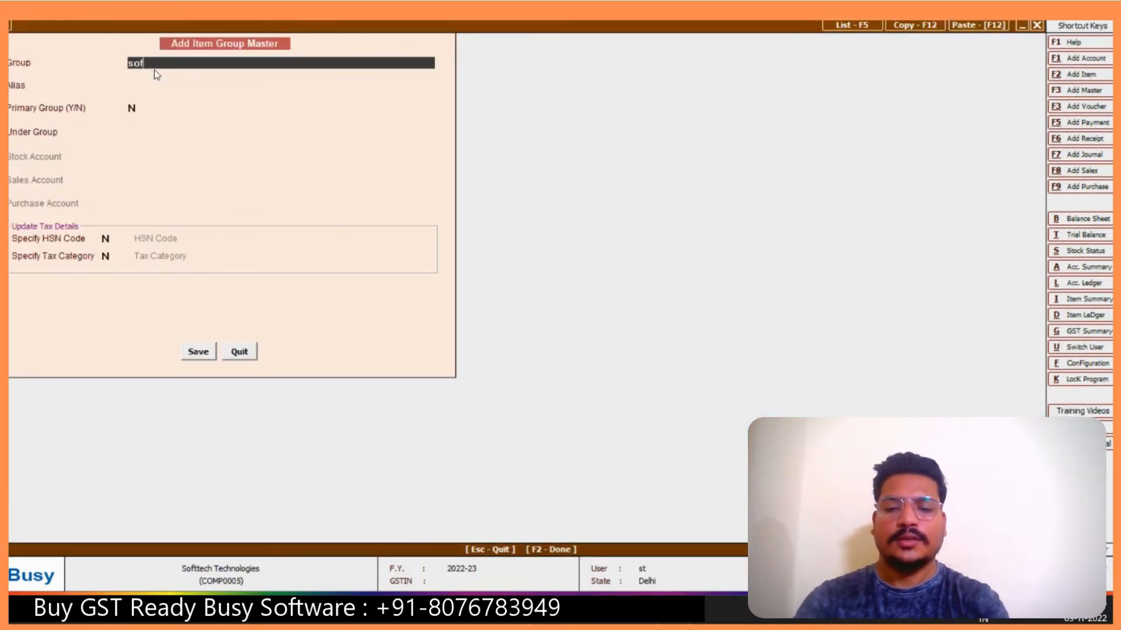
pyautogui.press('Return')
pyautogui.press('Return')
pyautogui.press('Return')
pyautogui.press('Return')
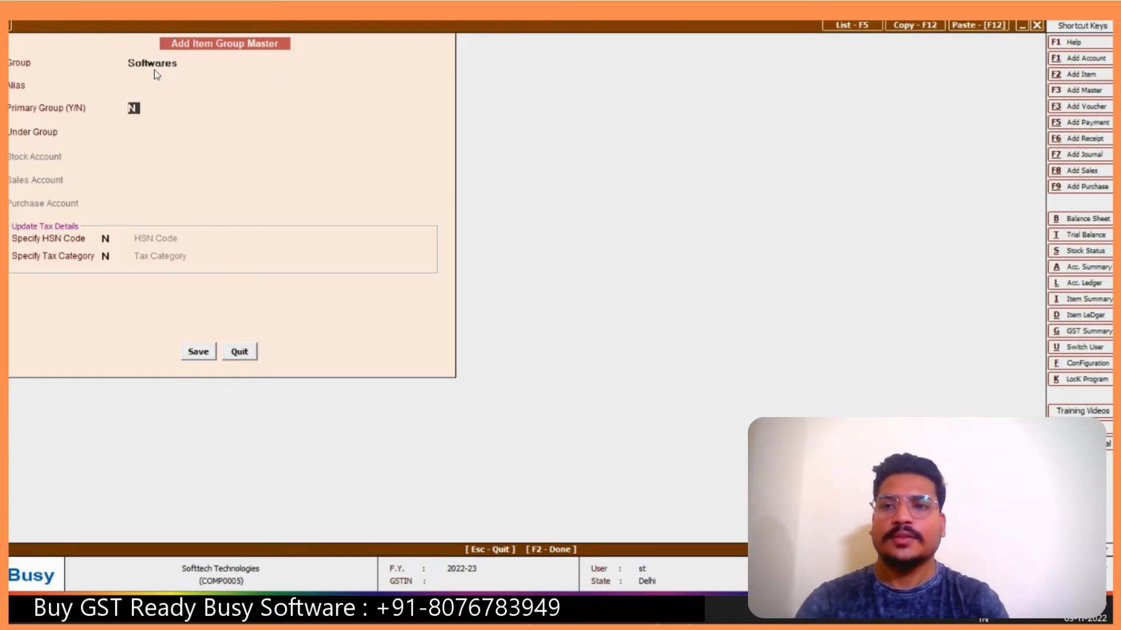
pyautogui.press('Return')
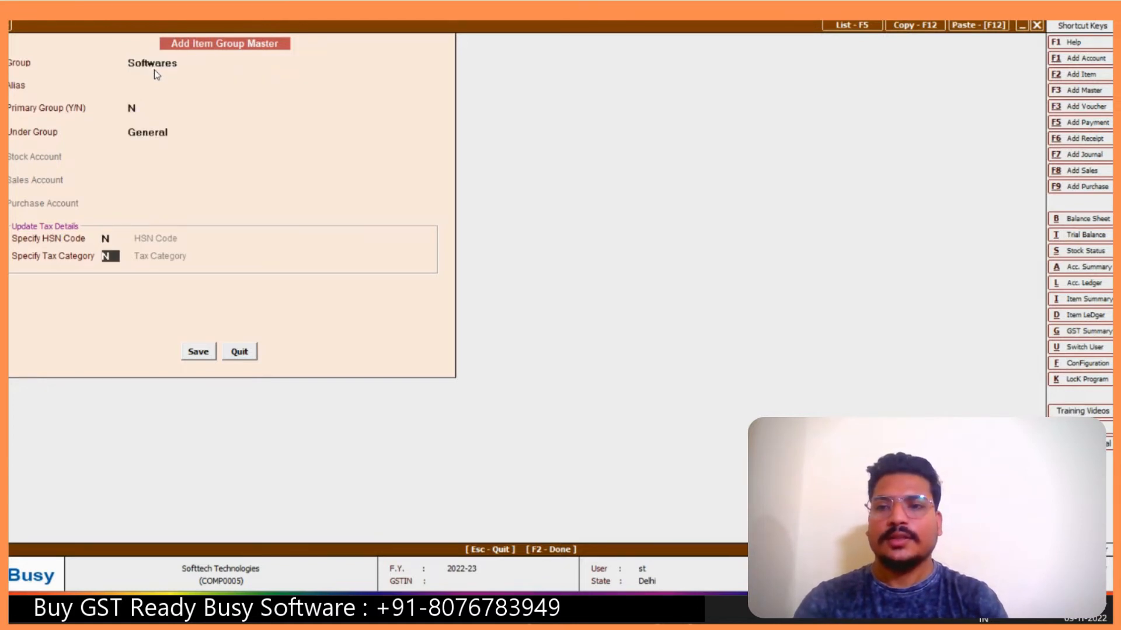
pyautogui.press('Up')
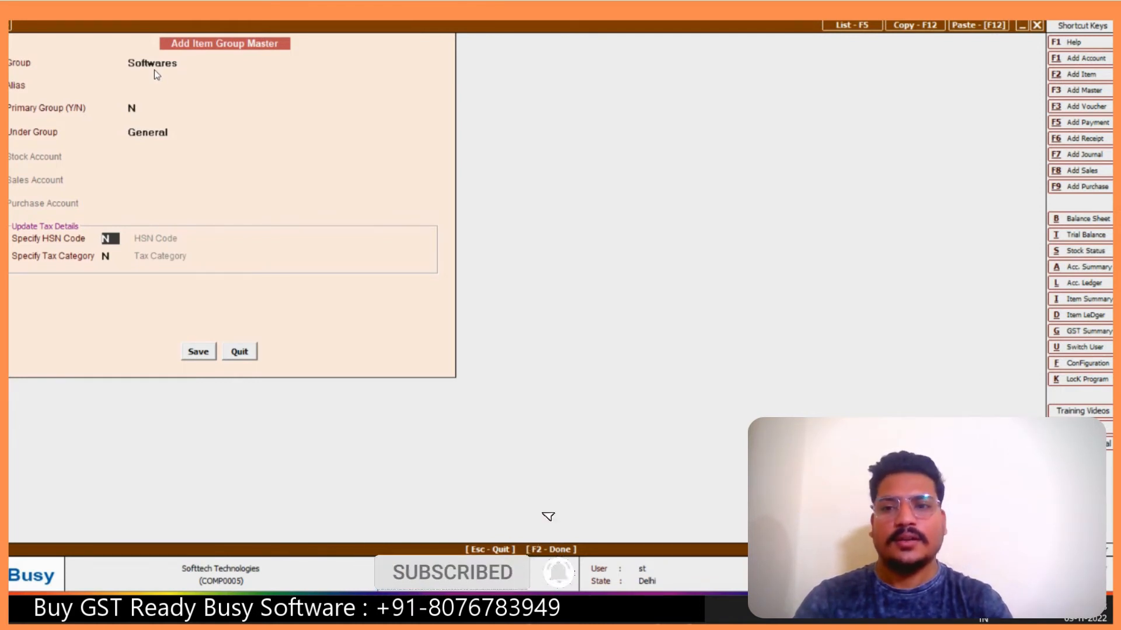
pyautogui.press('Return')
pyautogui.press('Return')
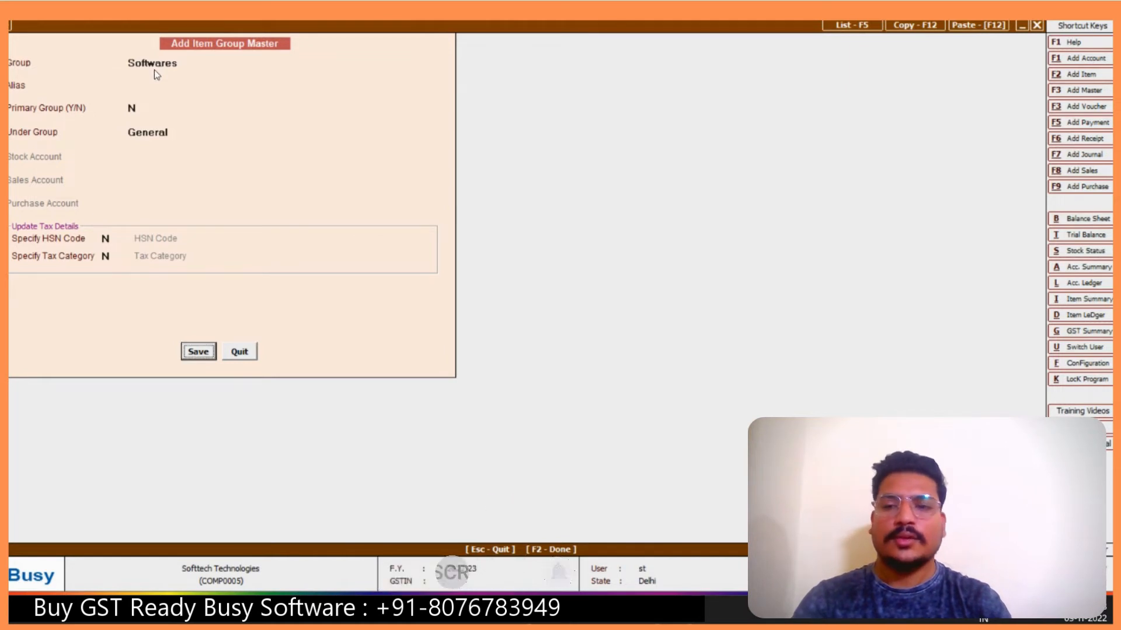
pyautogui.press('Return')
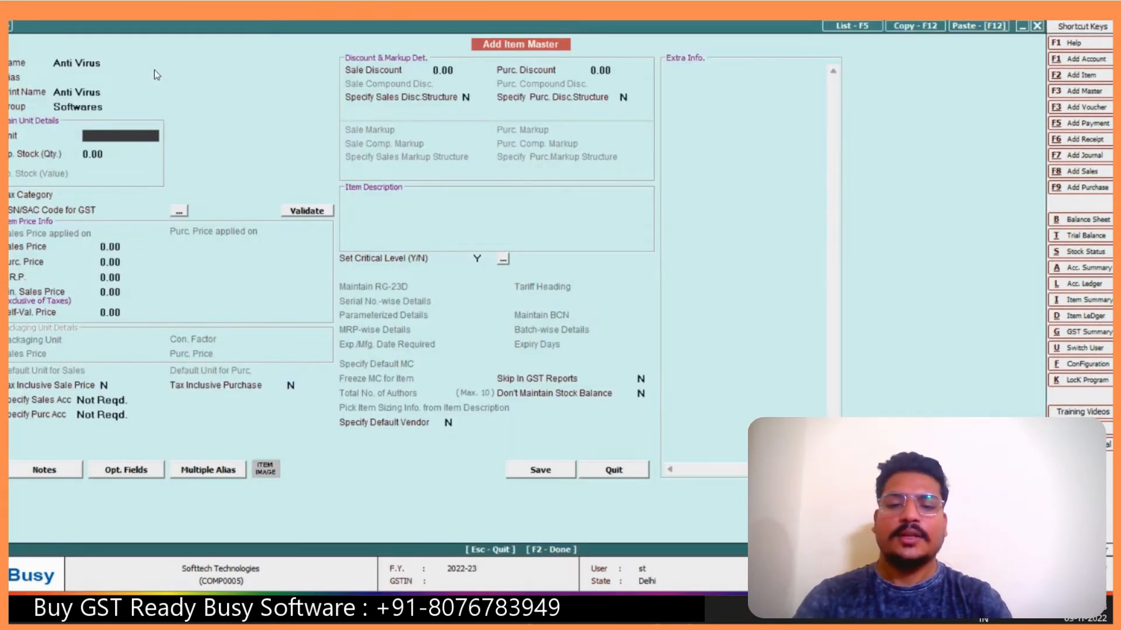
# Step: Set the item's main unit to Pcs
pyautogui.write('p')
pyautogui.press('Return')
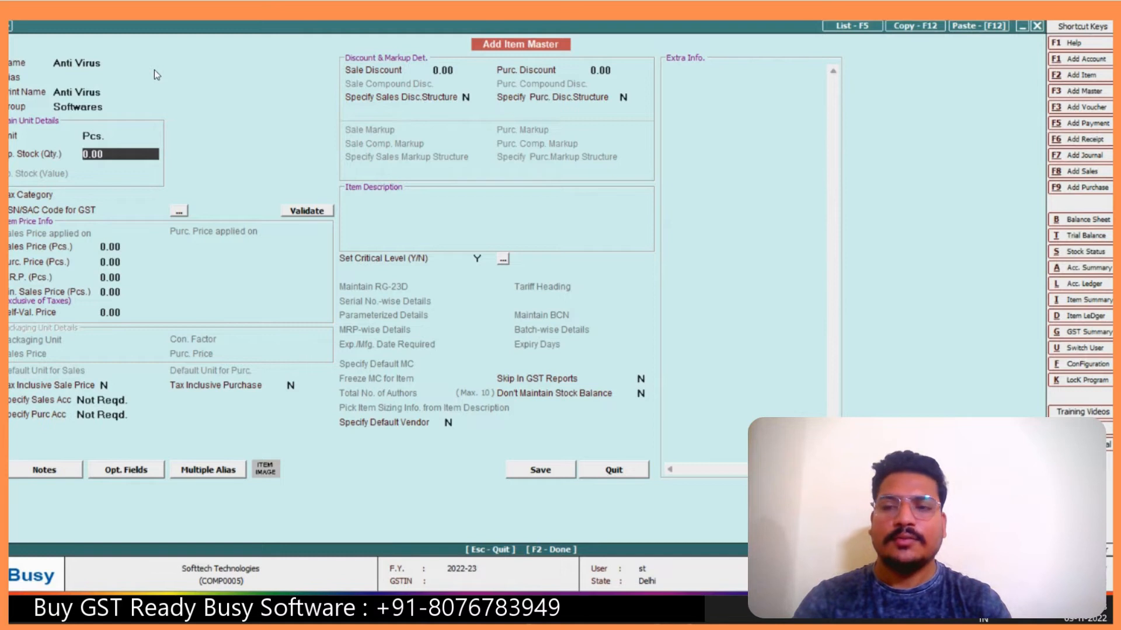
pyautogui.press('Up')
pyautogui.press('Return')
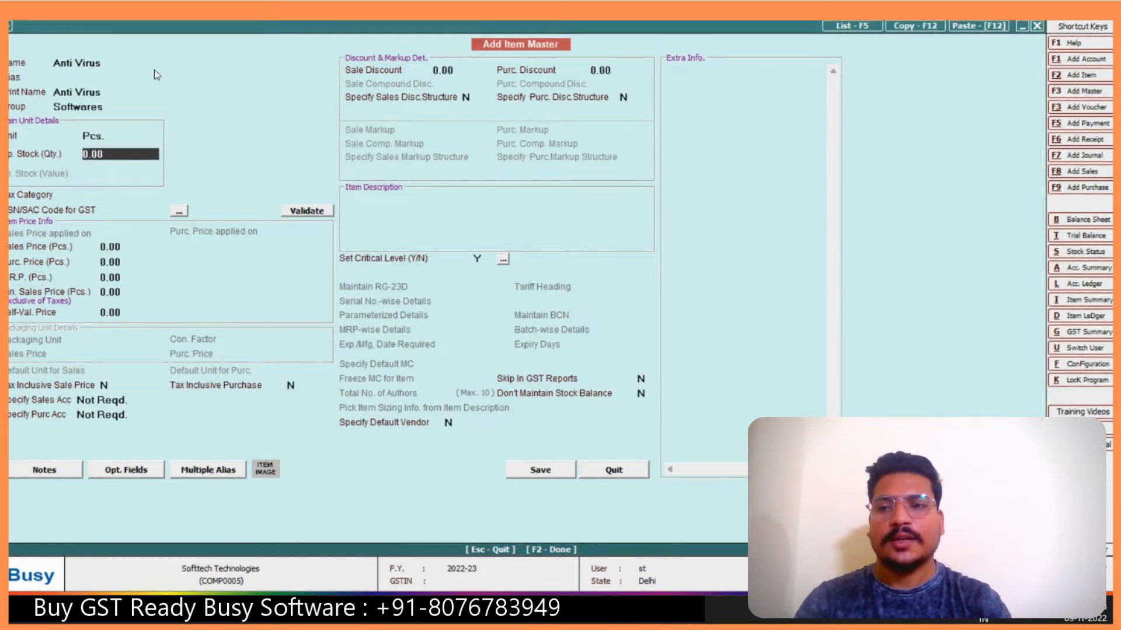
pyautogui.press('BackSpace')
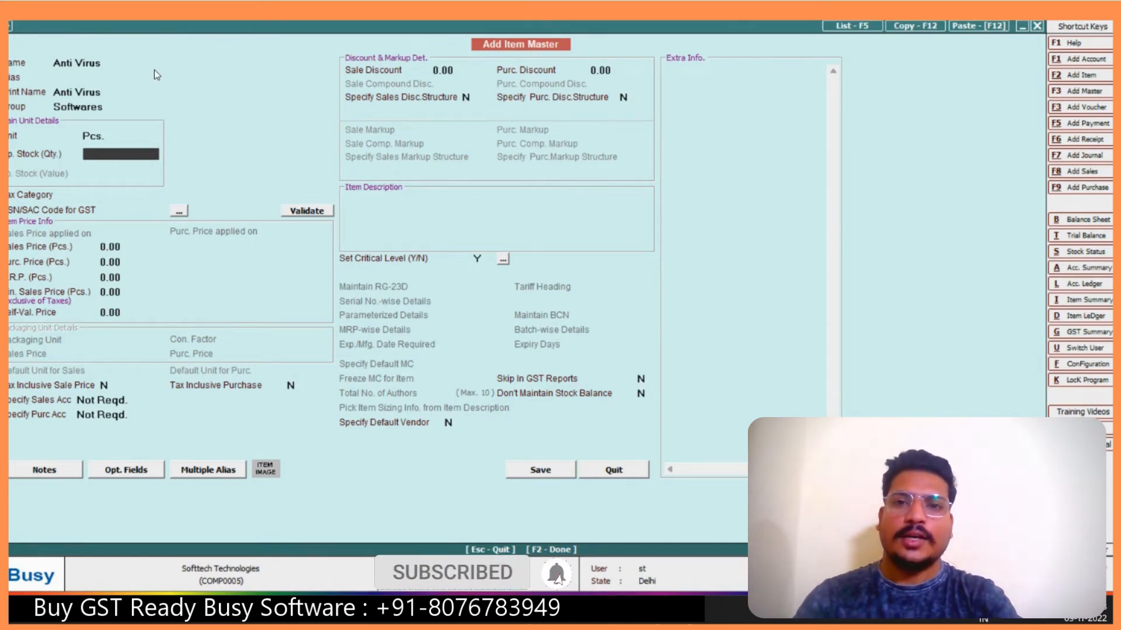
pyautogui.write('344')
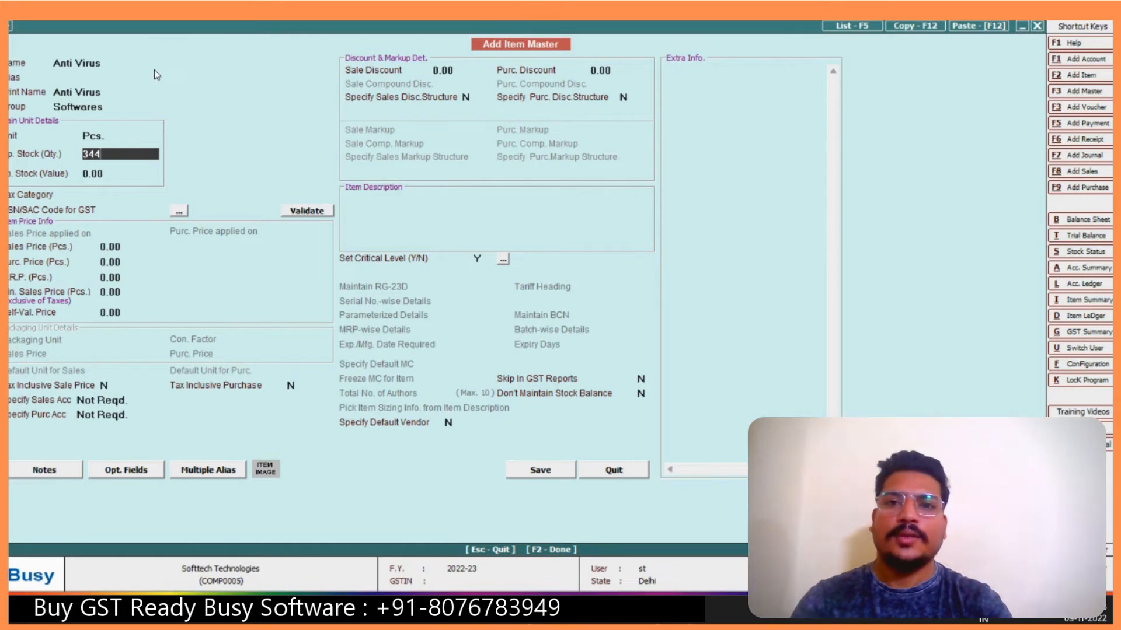
pyautogui.press('BackSpace')
pyautogui.press('BackSpace')
pyautogui.press('BackSpace')
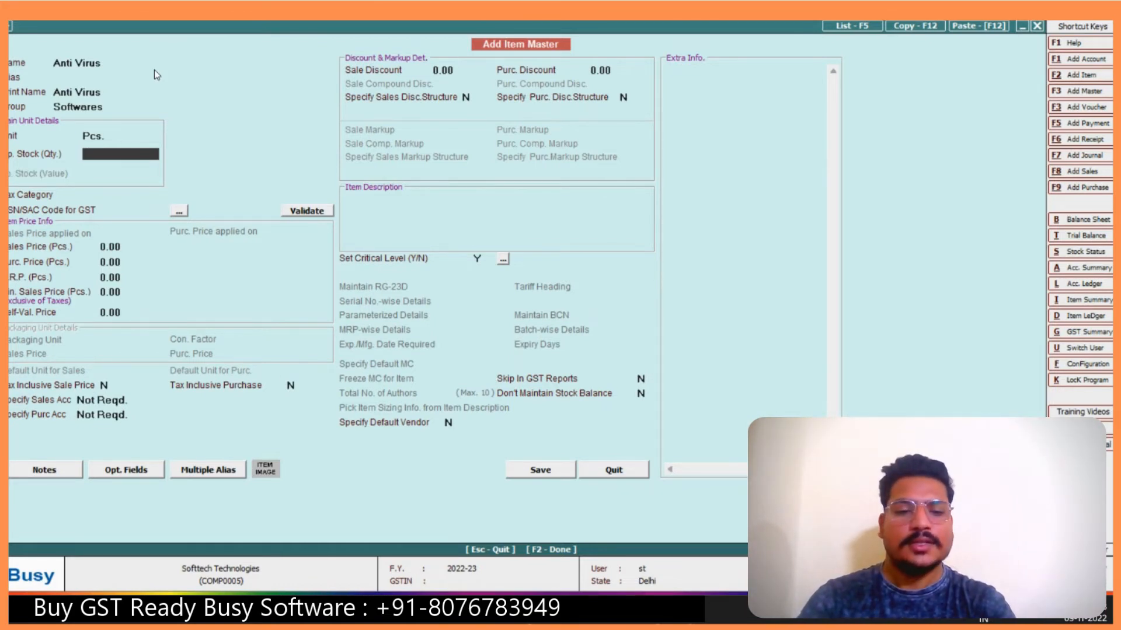
# Step: Leave the opening stock at zero, and set the tax category to GST 18% with HSN/SAC code 3434
pyautogui.press('Return')
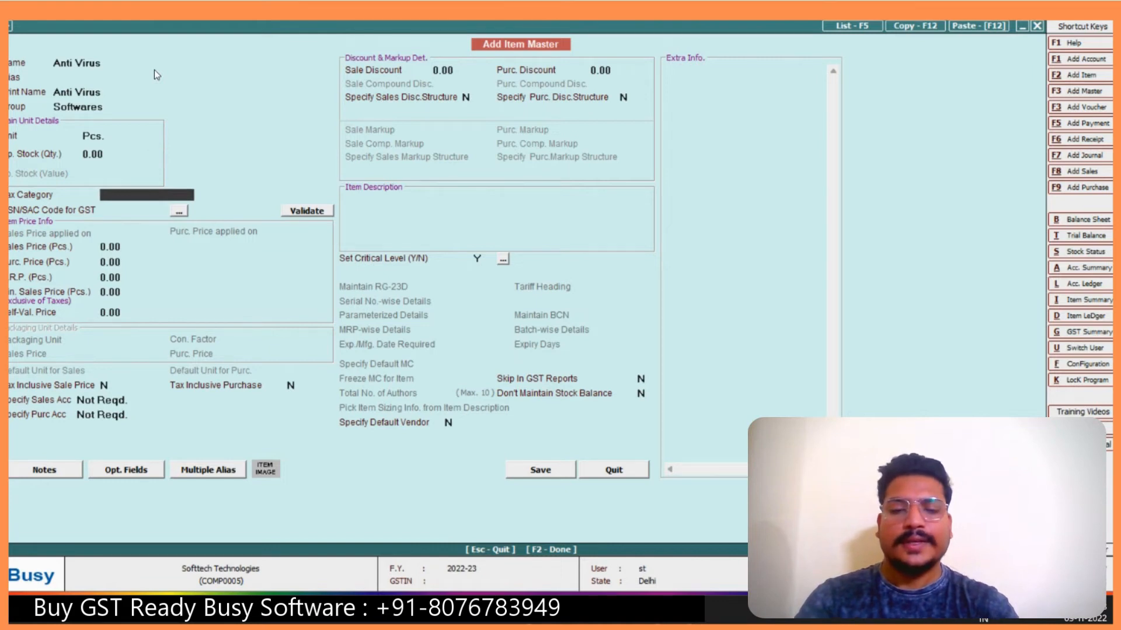
pyautogui.write('28')
pyautogui.press('BackSpace')
pyautogui.press('BackSpace')
pyautogui.write('18')
pyautogui.press('Down')
pyautogui.press('Up')
pyautogui.press('Down')
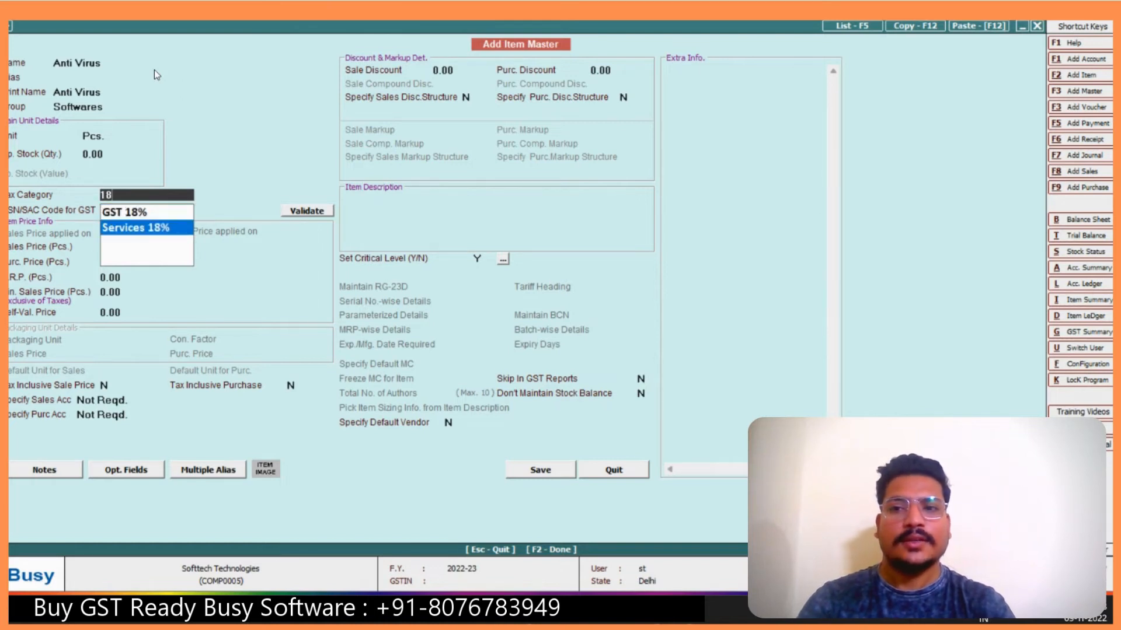
pyautogui.press('Up')
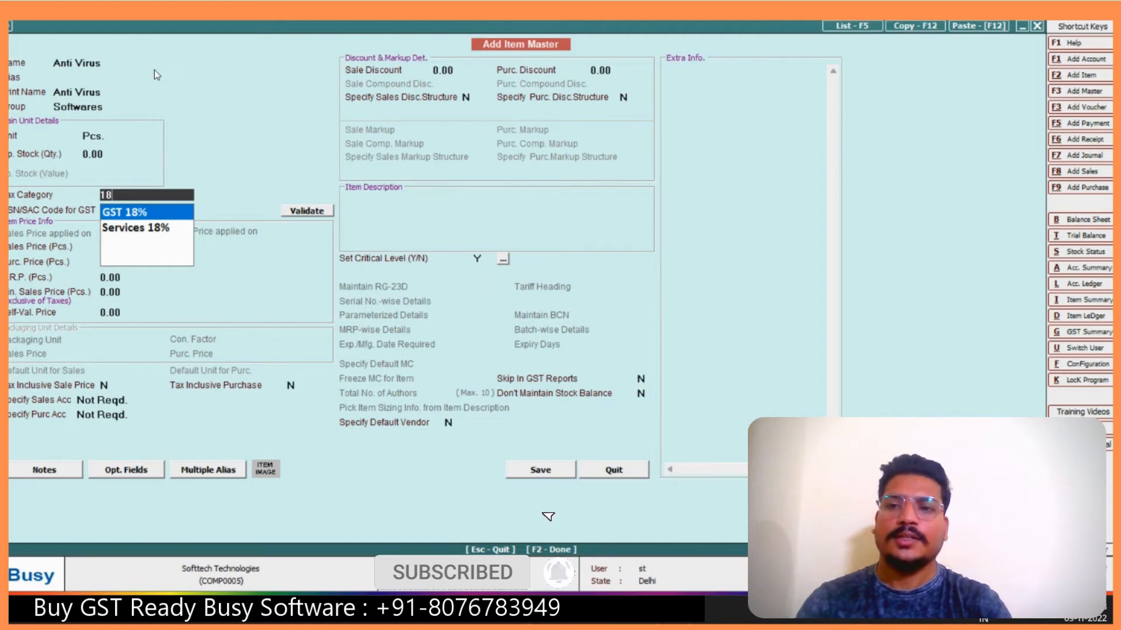
pyautogui.press('Down')
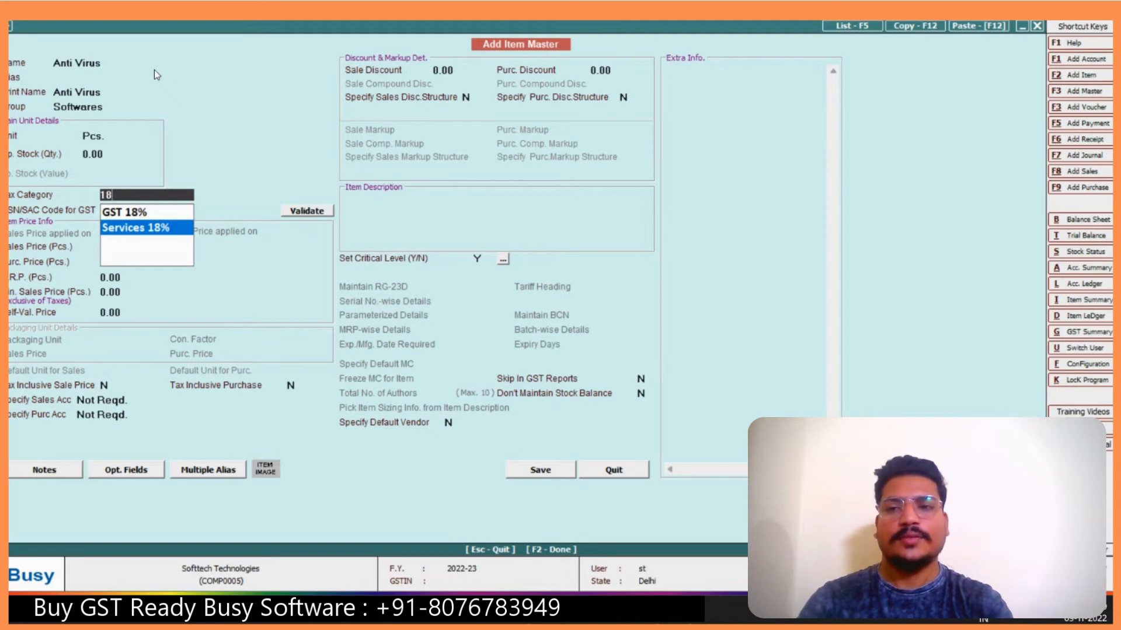
pyautogui.press('Up')
pyautogui.press('Return')
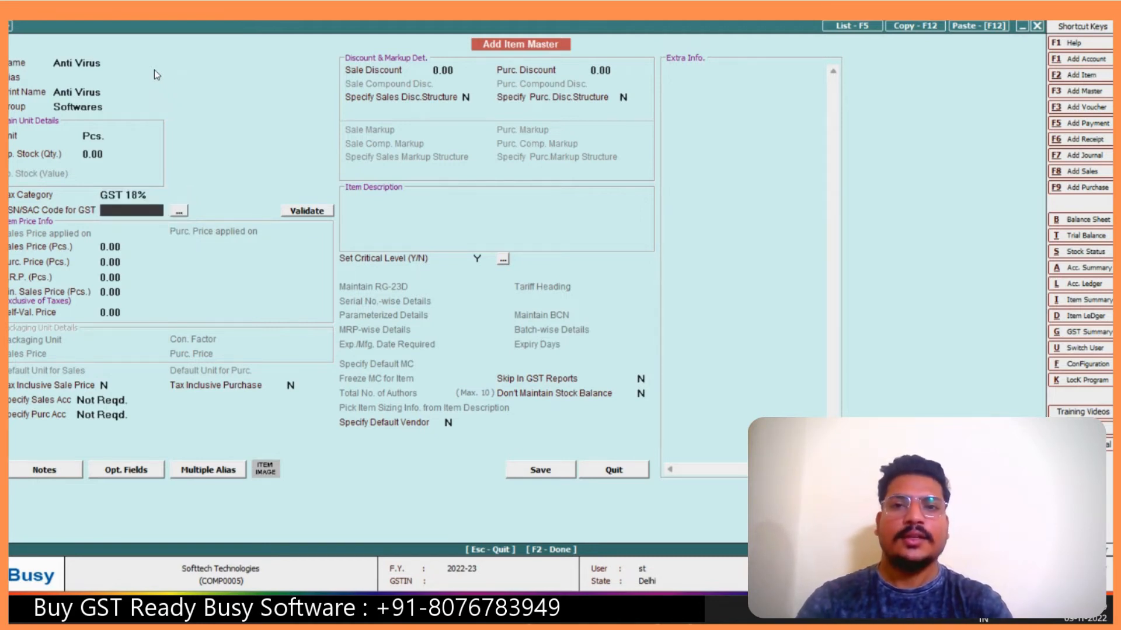
pyautogui.write('3434')
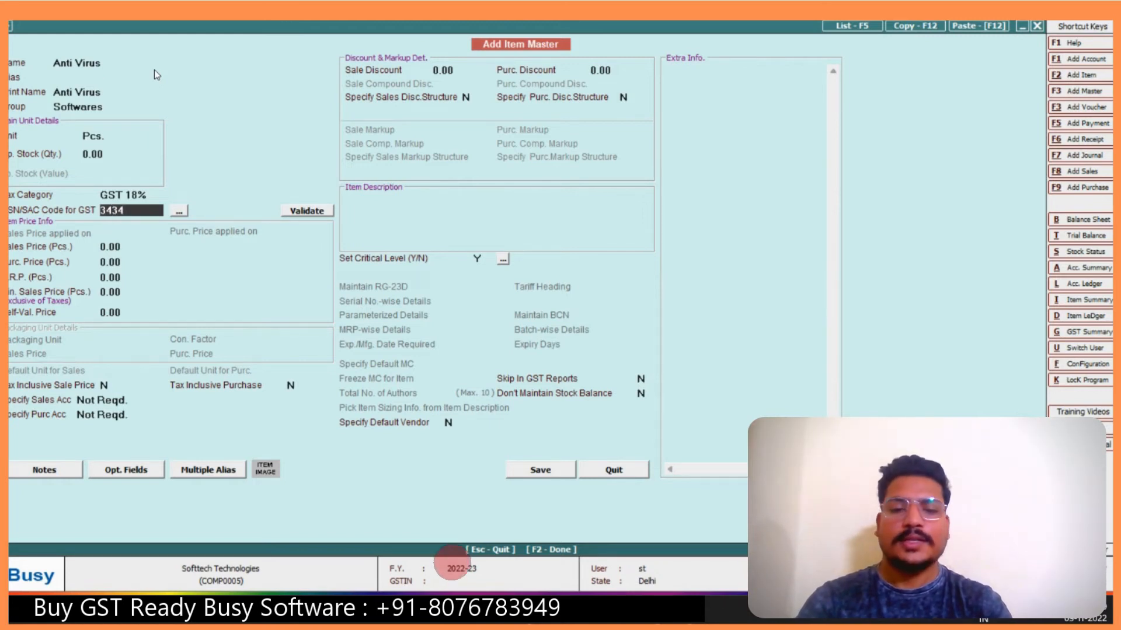
pyautogui.press('Return')
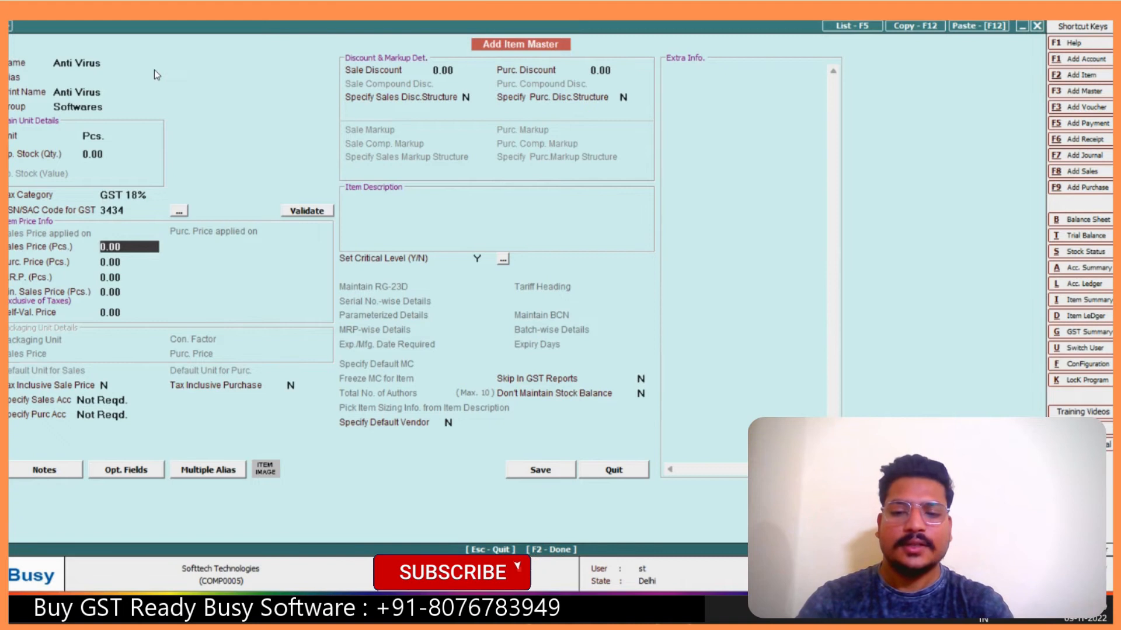
# Step: Set the sales price to 1,900, purchase price to 1,500, M.R.P. to 3,999 and minimum sales price to 1,700 per piece
pyautogui.write('1900')
pyautogui.press('Return')
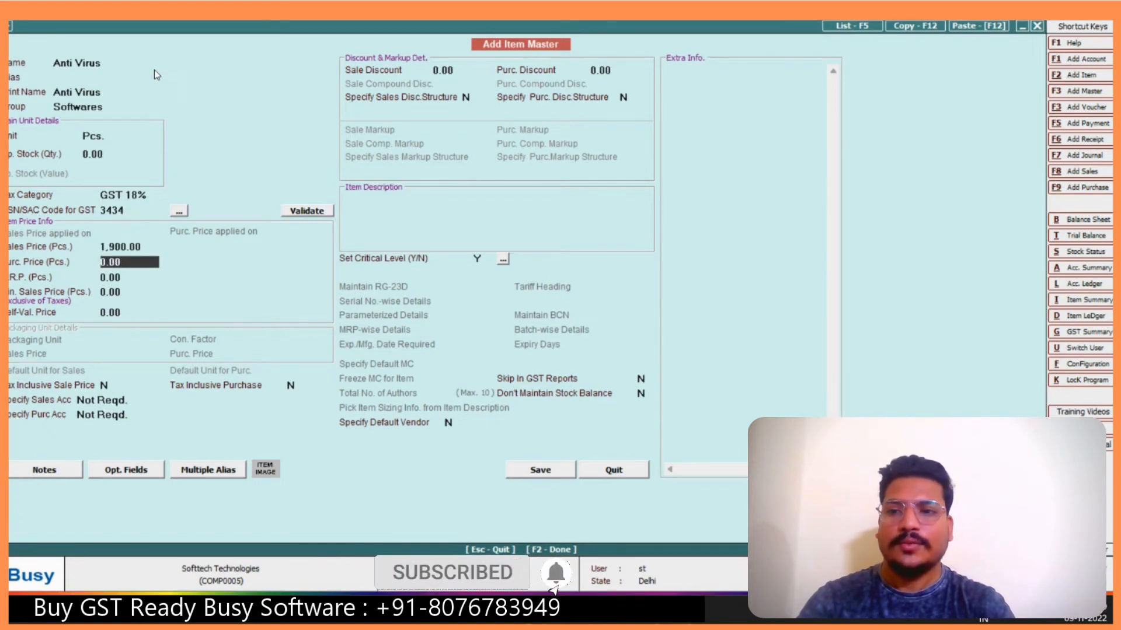
pyautogui.write('1,500')
pyautogui.press('Return')
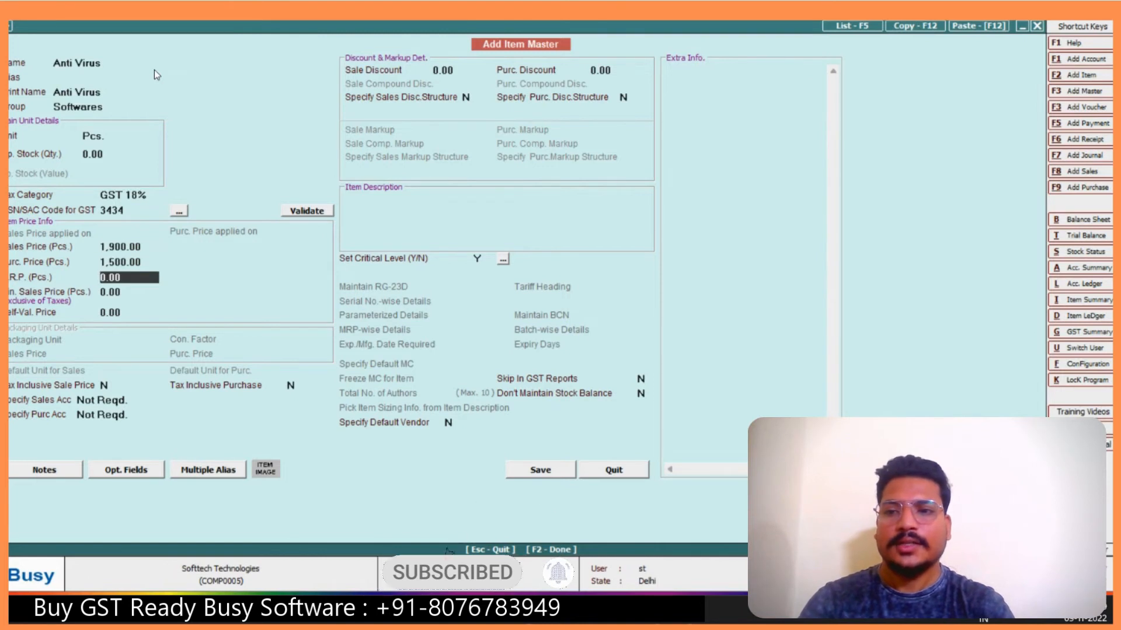
pyautogui.write('3999')
pyautogui.press('Return')
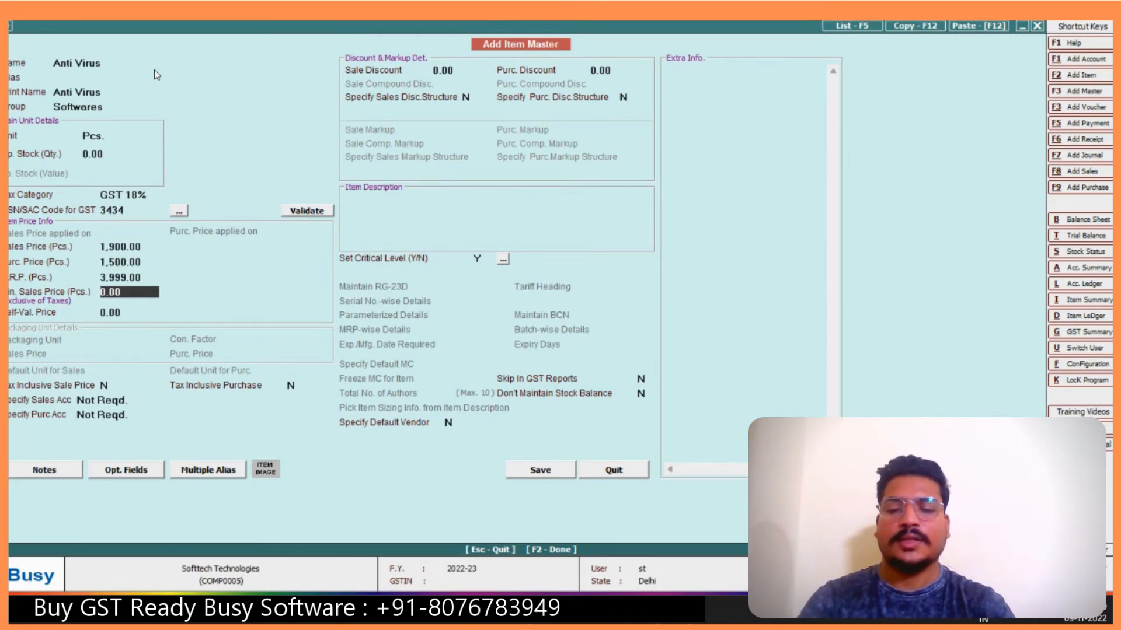
pyautogui.write('1700')
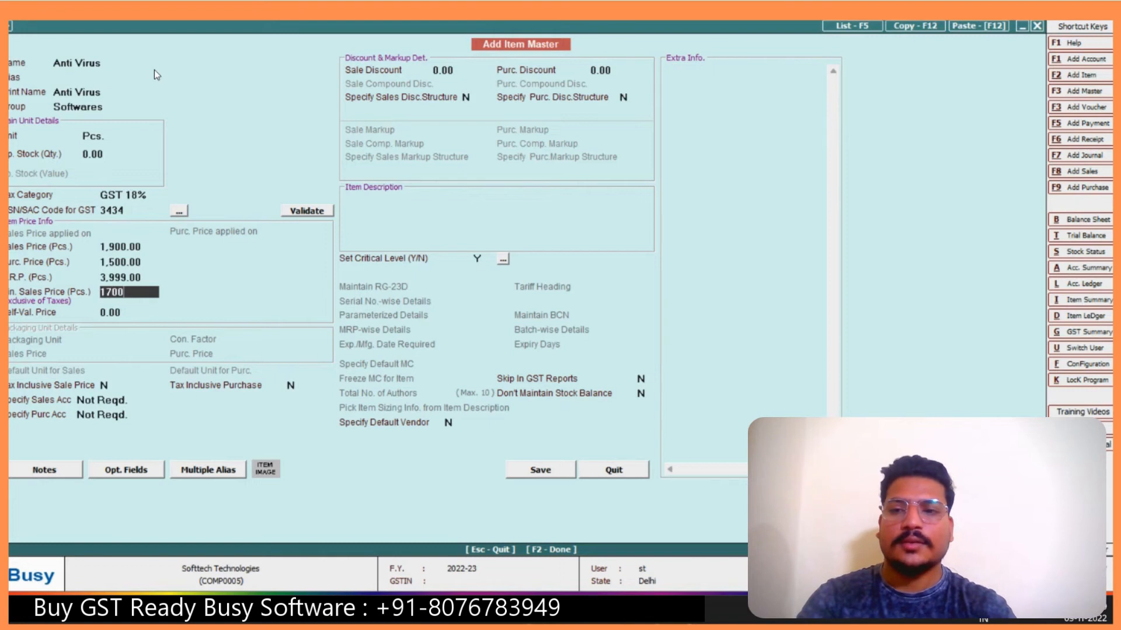
pyautogui.press('Return')
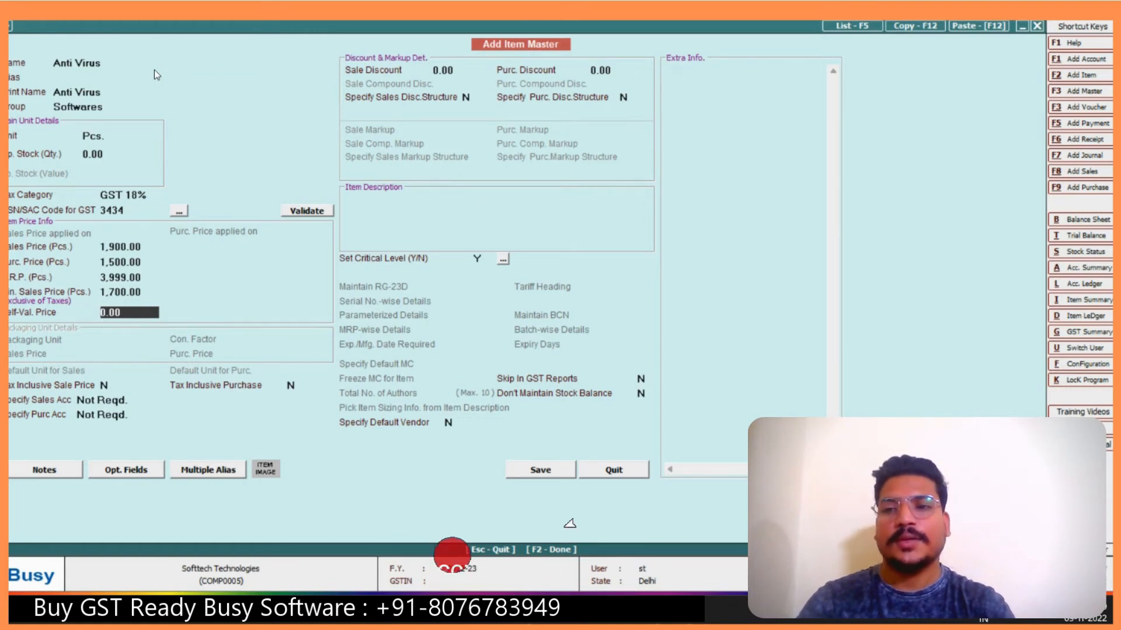
# Step: Accept a zero self-valuation price, N for tax-inclusive sale and purchase, and Not Reqd. for the sales and purchase accounts
pyautogui.press('Return')
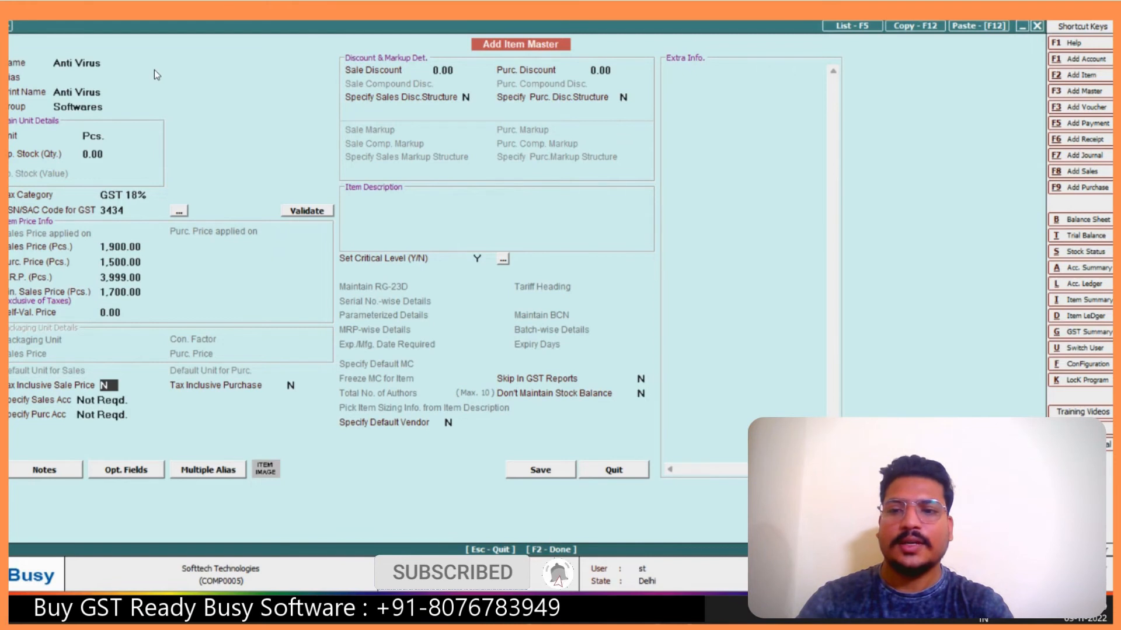
pyautogui.press('Return')
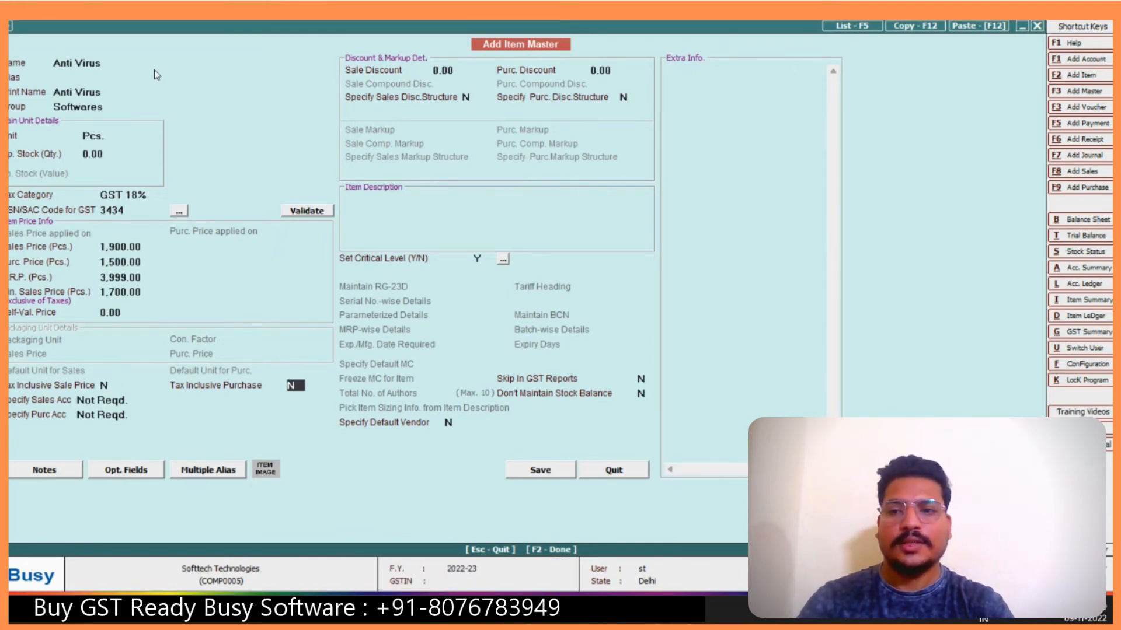
pyautogui.press('Return')
pyautogui.press('Return')
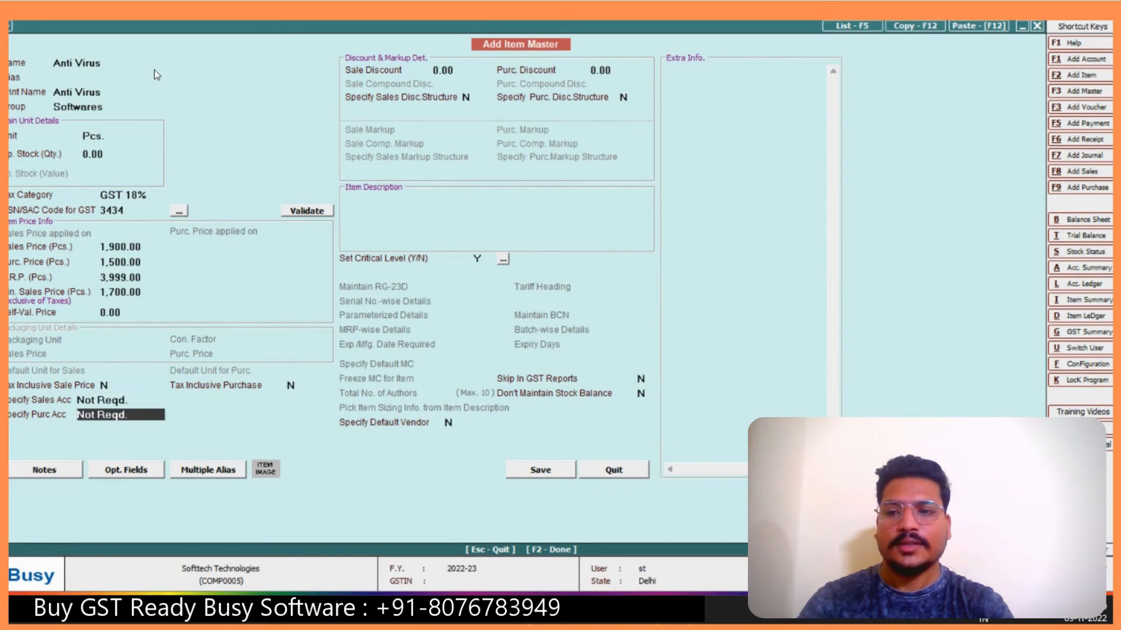
pyautogui.press('Return')
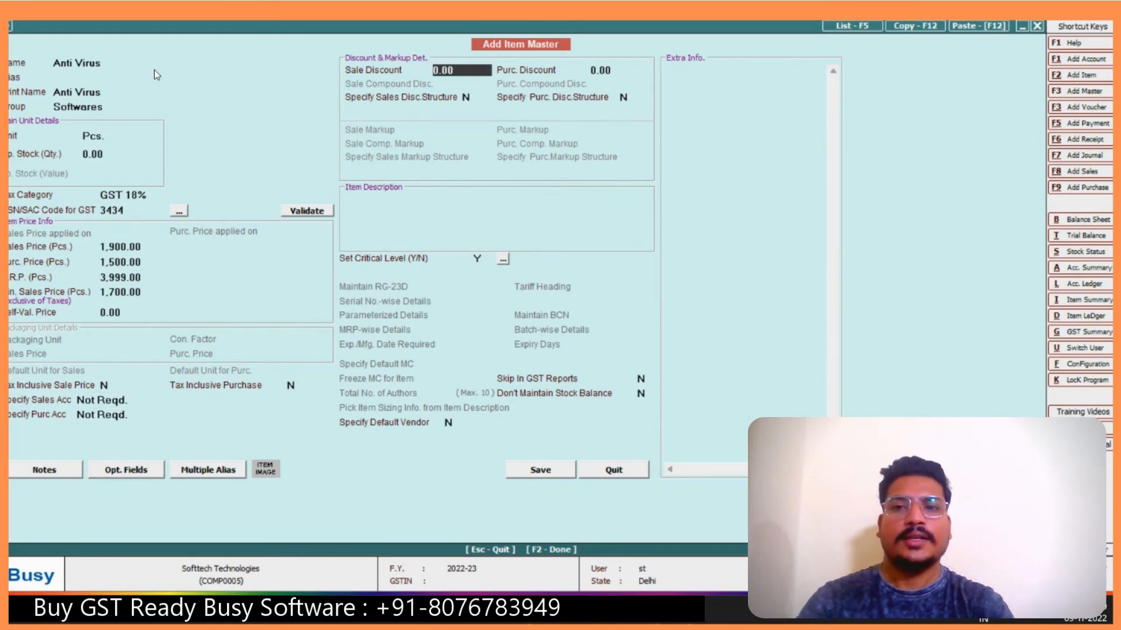
# Step: Set the sale discount to 10, keep the purchase discount at zero and both discount structures at N, and leave the item description blank
pyautogui.write('10')
pyautogui.press('Return')
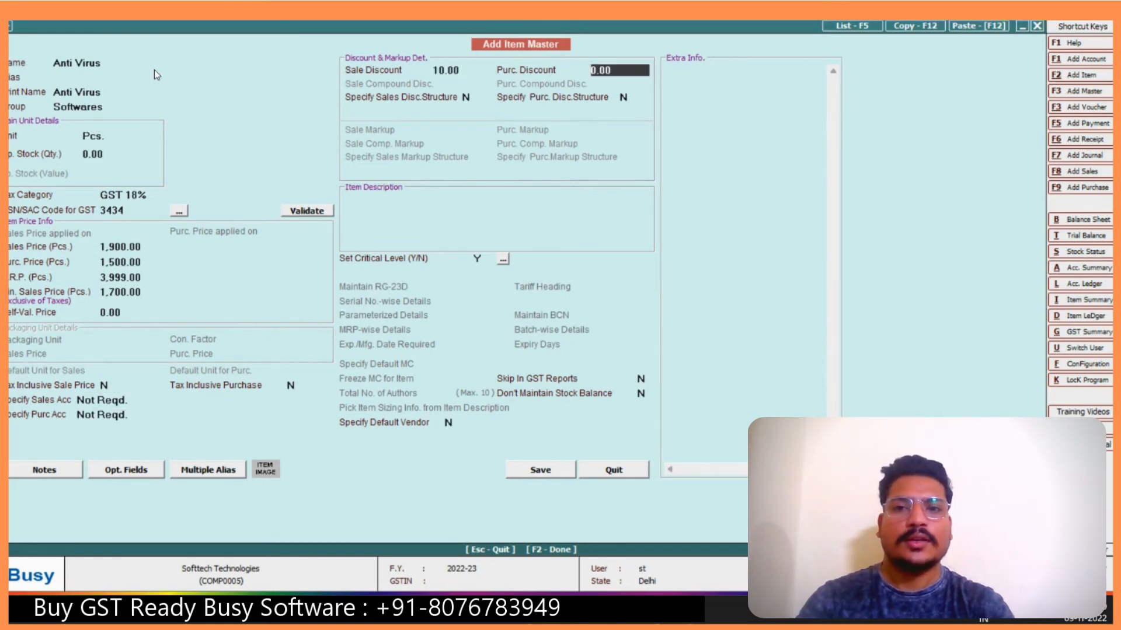
pyautogui.press('Return')
pyautogui.press('Return')
pyautogui.press('Return')
pyautogui.press('Return')
pyautogui.press('Return')
pyautogui.press('Return')
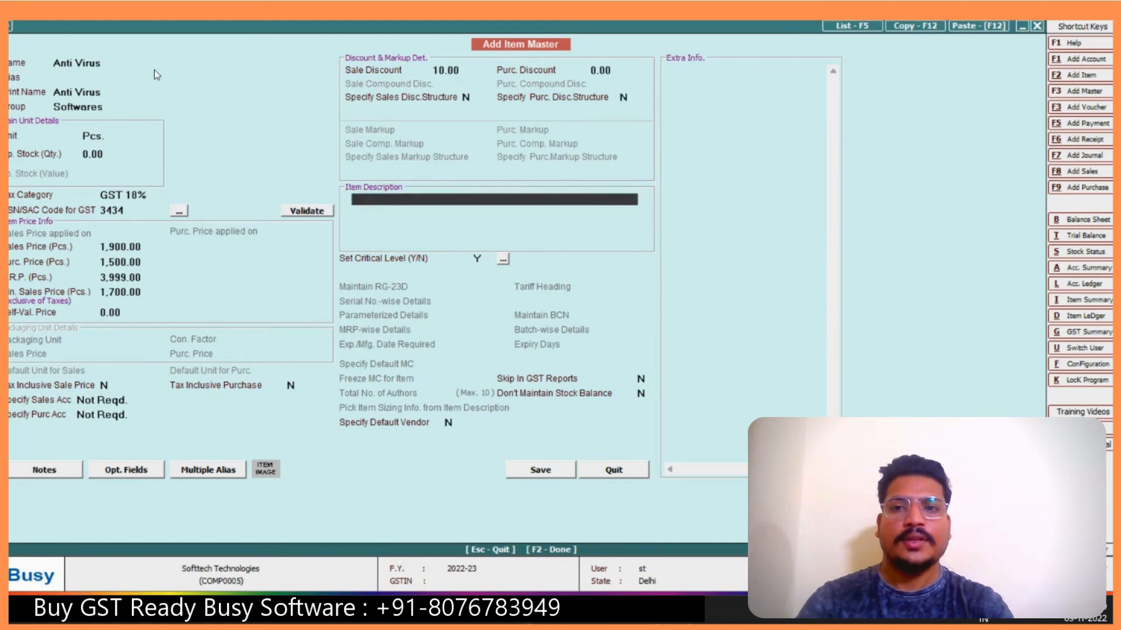
pyautogui.press('Return')
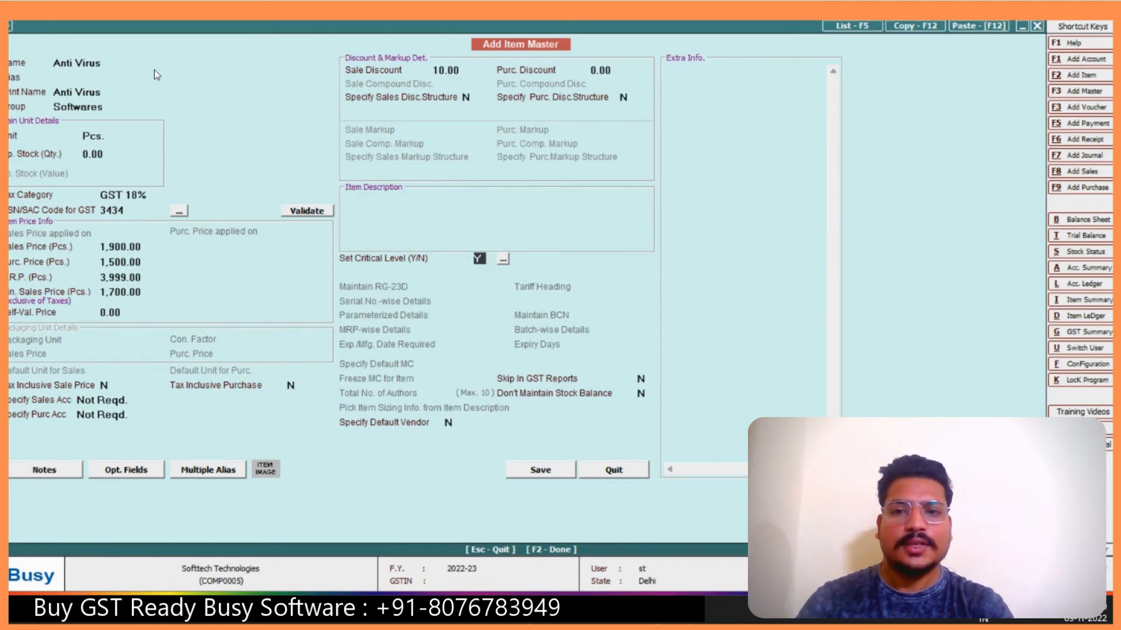
pyautogui.press('Up')
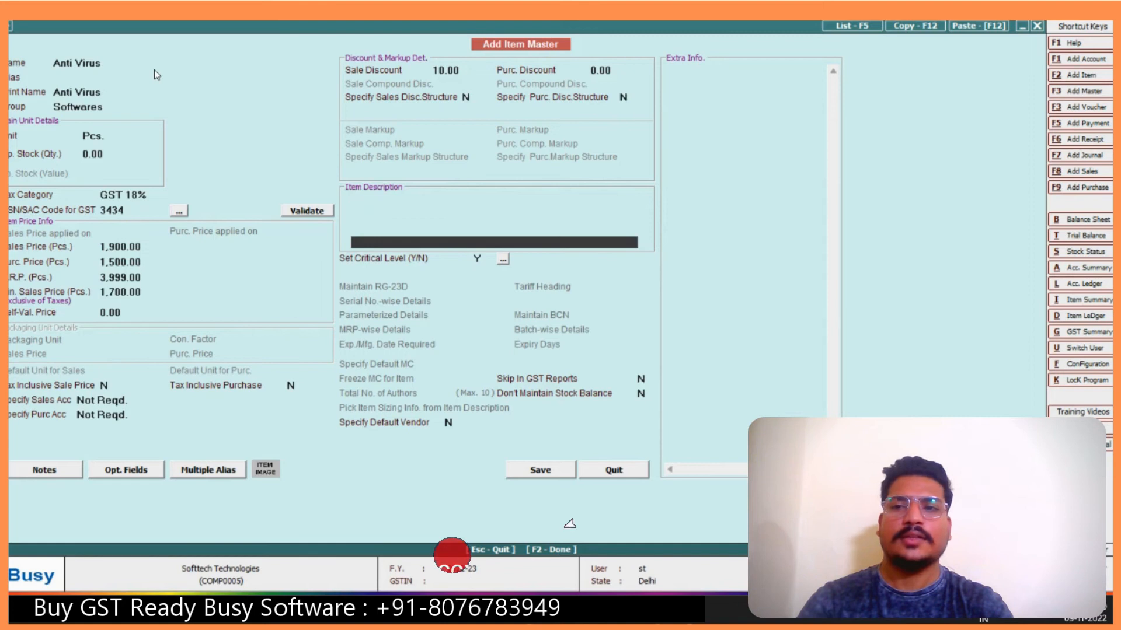
pyautogui.press('Up')
pyautogui.press('Up')
pyautogui.press('Up')
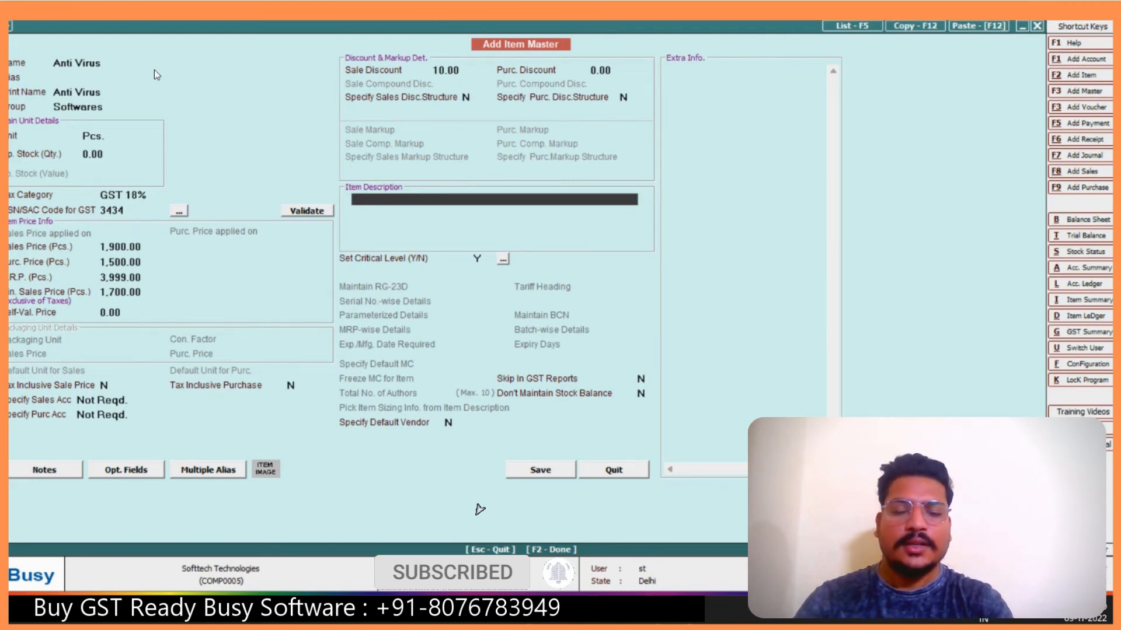
pyautogui.press('Down')
pyautogui.press('Down')
pyautogui.press('Down')
pyautogui.press('Down')
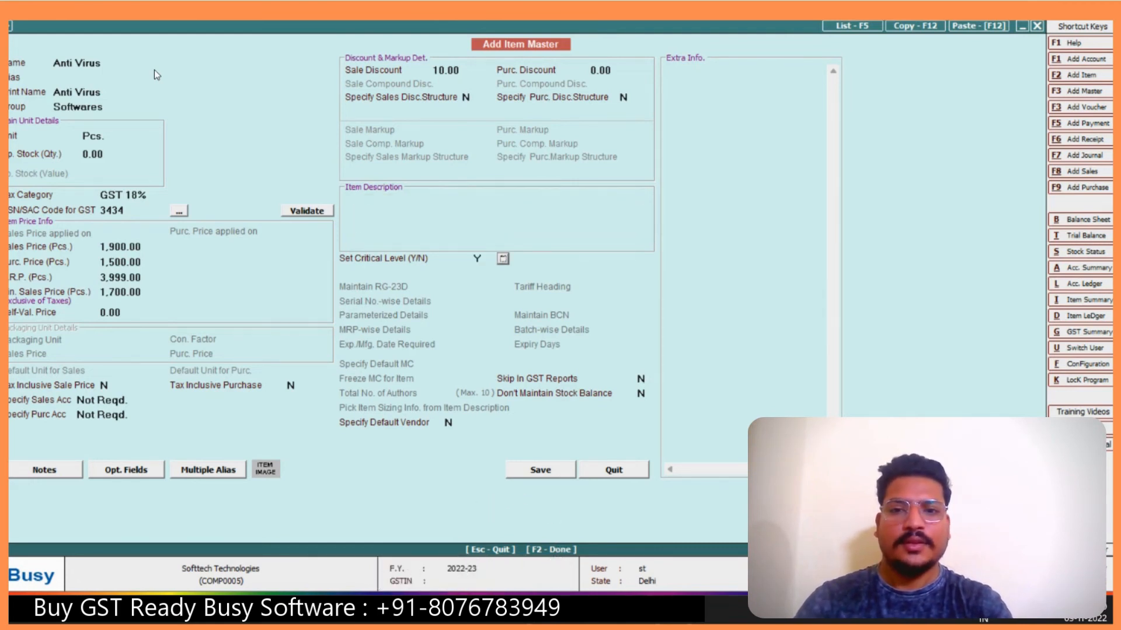
# Step: Open the item's critical level definition, set the minimum level quantity to 20 and leave the reorder quantity at zero
pyautogui.press('Return')
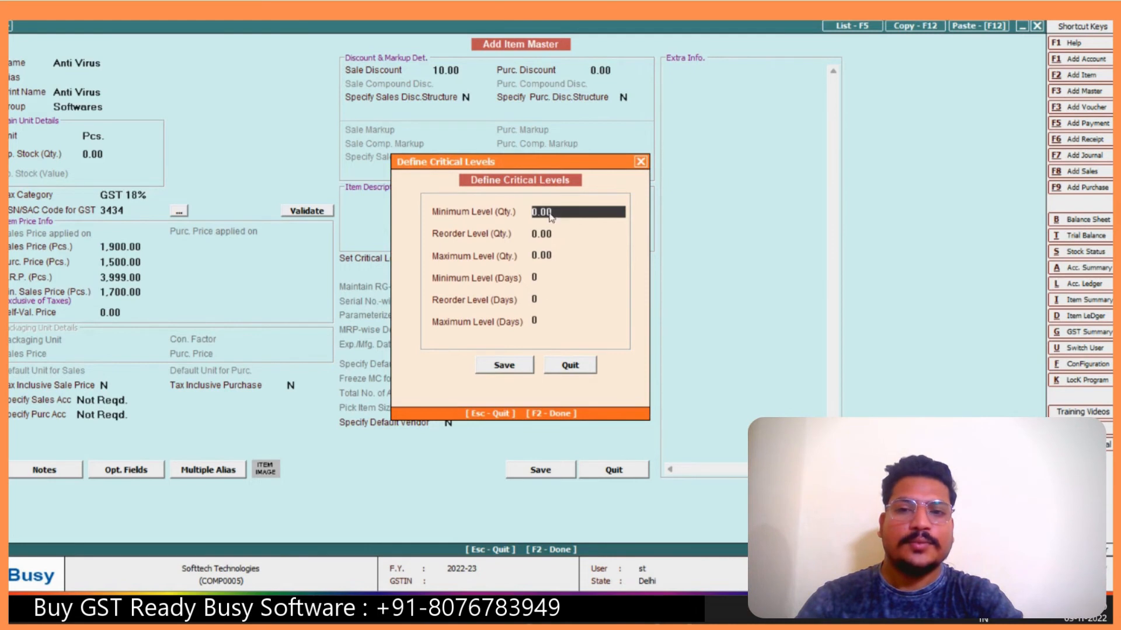
pyautogui.press('Return')
pyautogui.press('Return')
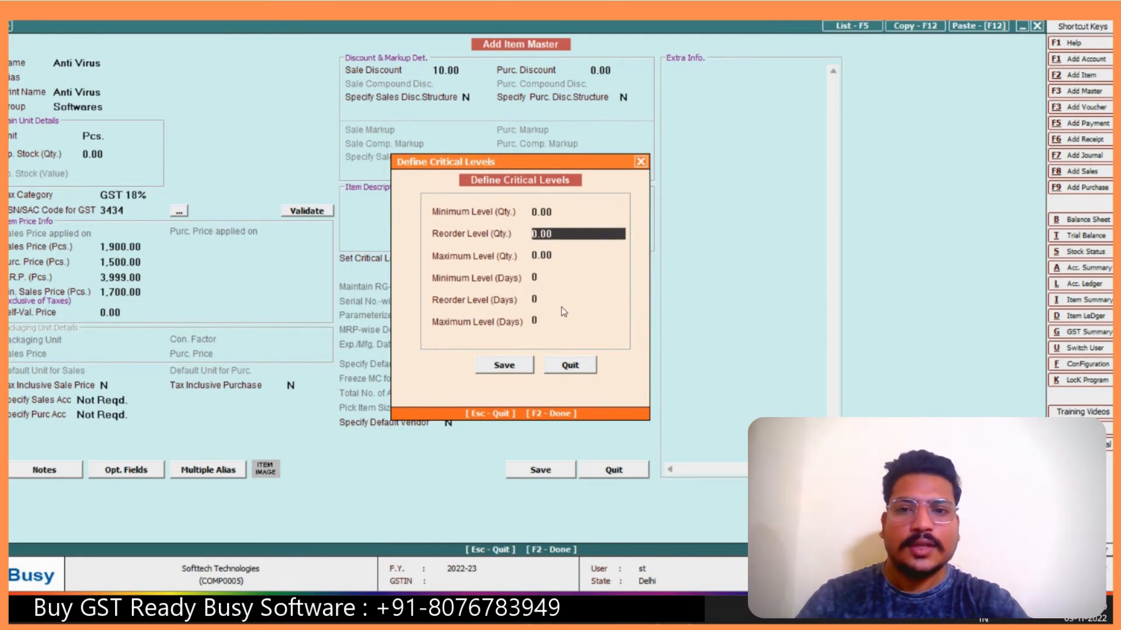
pyautogui.press('Up')
pyautogui.press('Up')
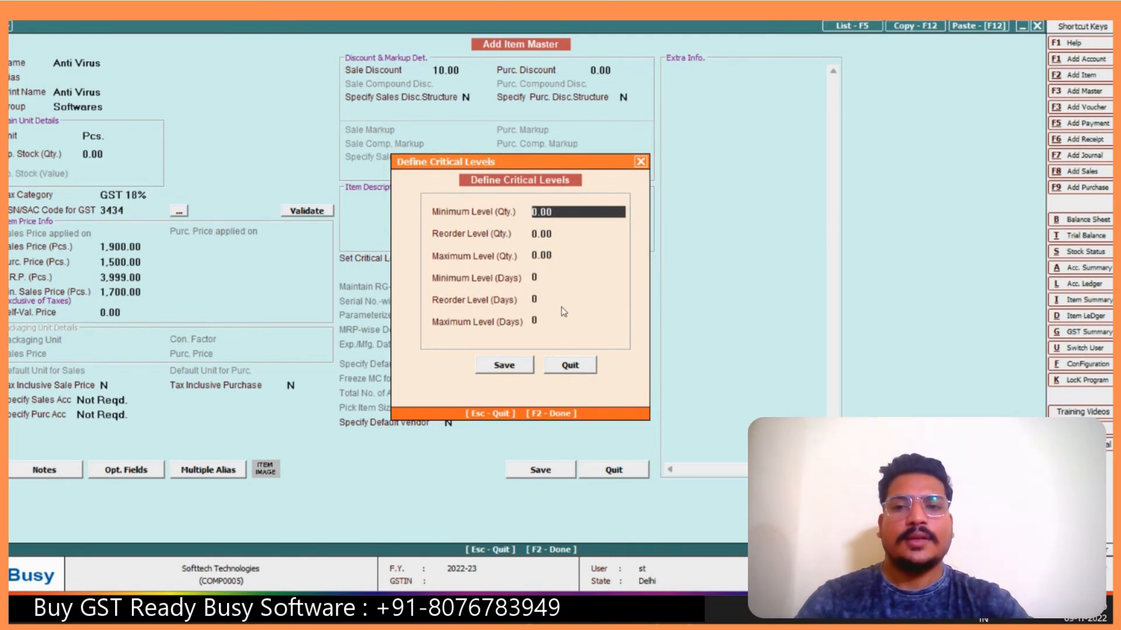
pyautogui.write('20')
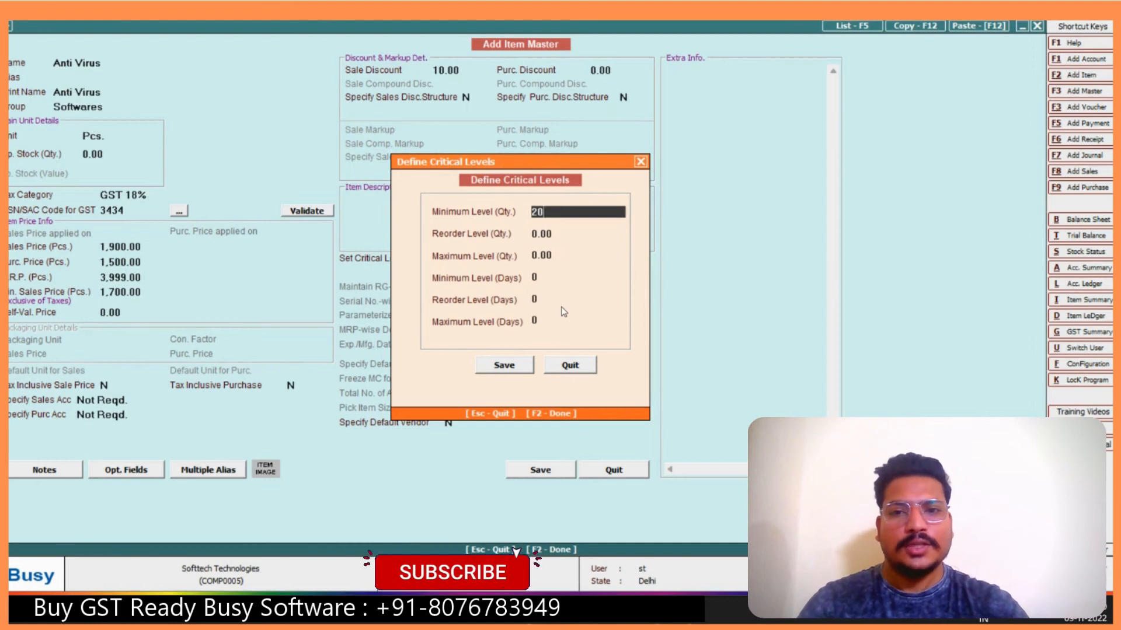
pyautogui.press('Return')
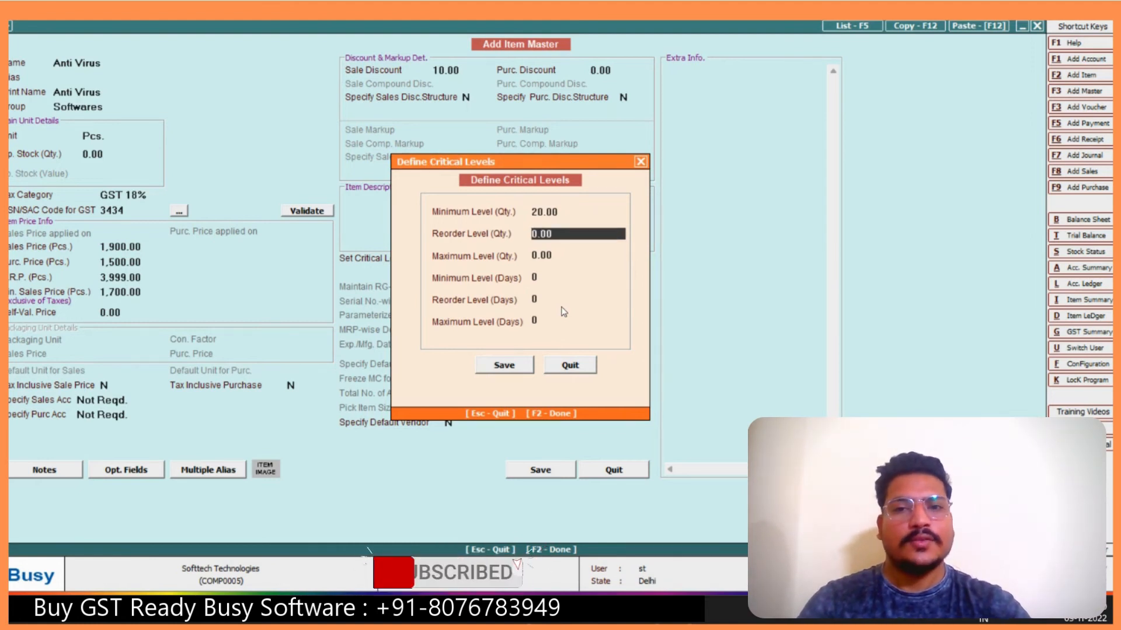
pyautogui.press('Return')
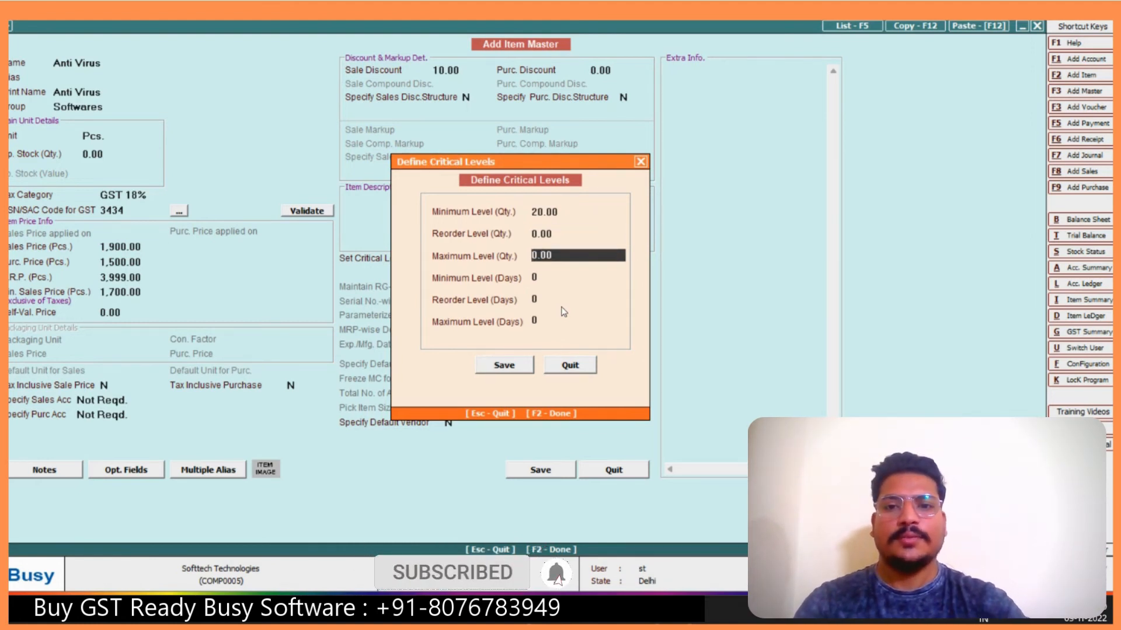
# Step: Set the maximum level quantity to 50 with all day levels at zero, and save the critical levels and the Anti Virus item
pyautogui.write('50')
pyautogui.press('Return')
pyautogui.press('Return')
pyautogui.press('Return')
pyautogui.press('Return')
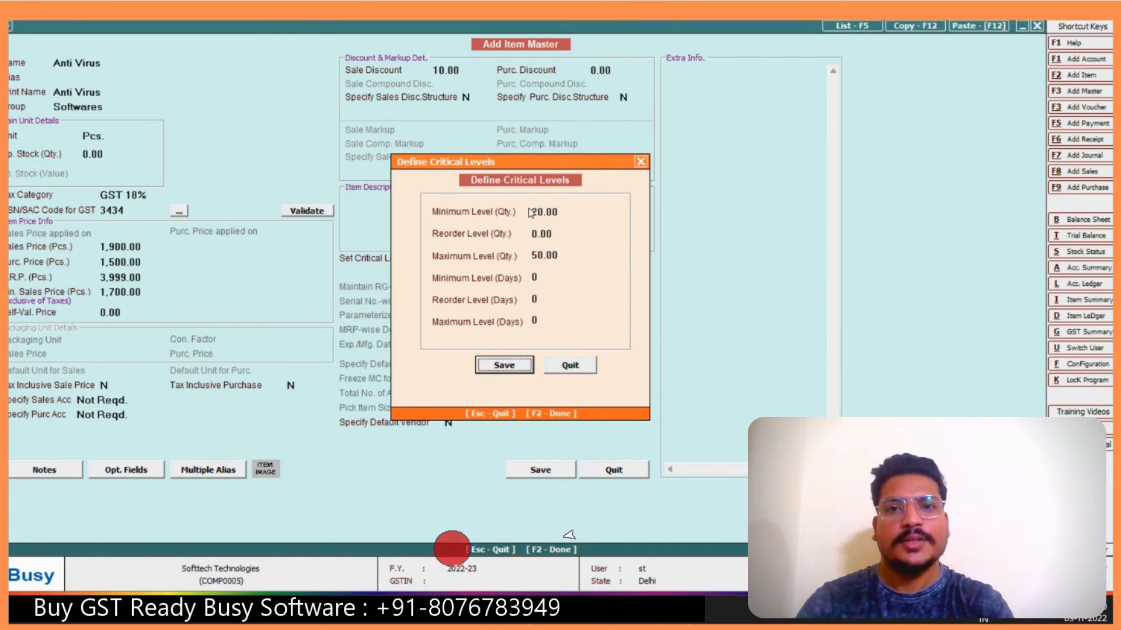
pyautogui.click(495, 365)
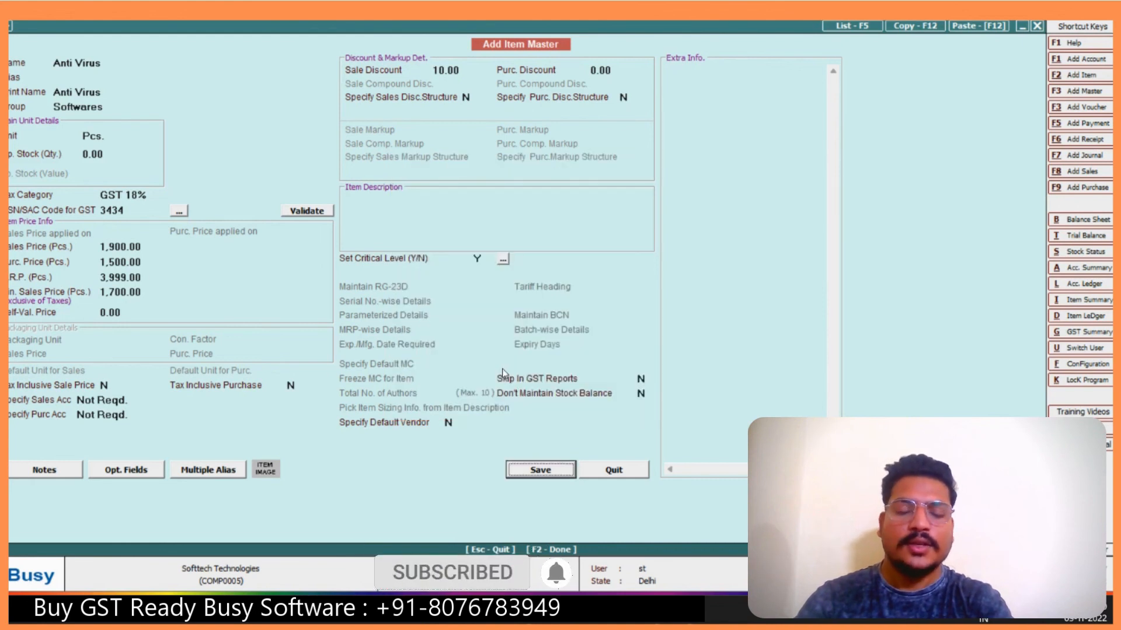
pyautogui.press('Return')
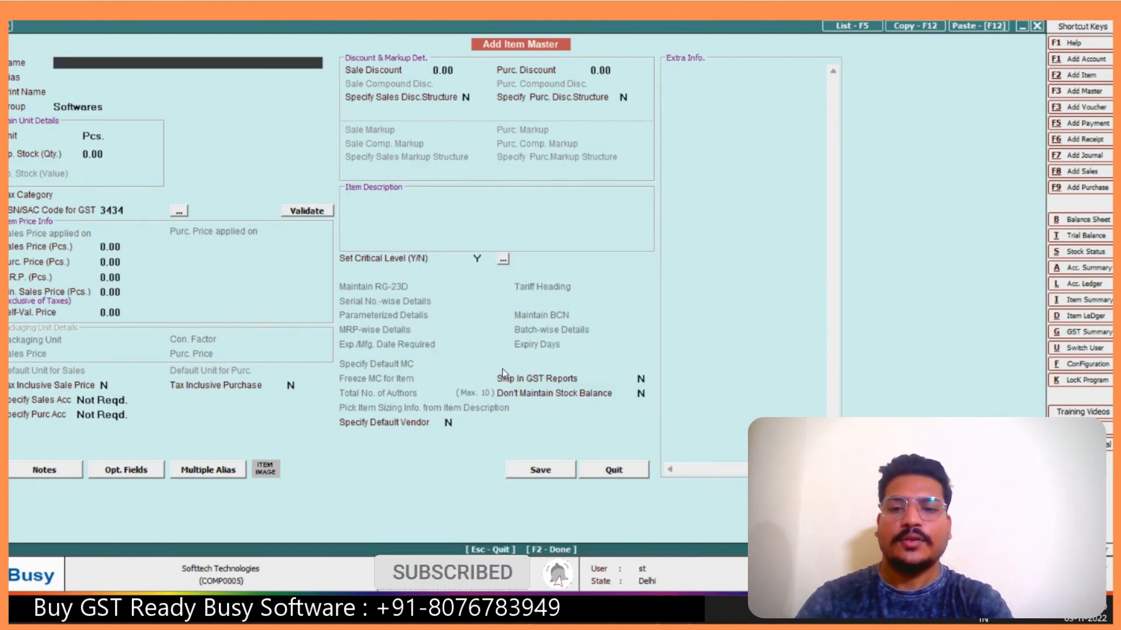